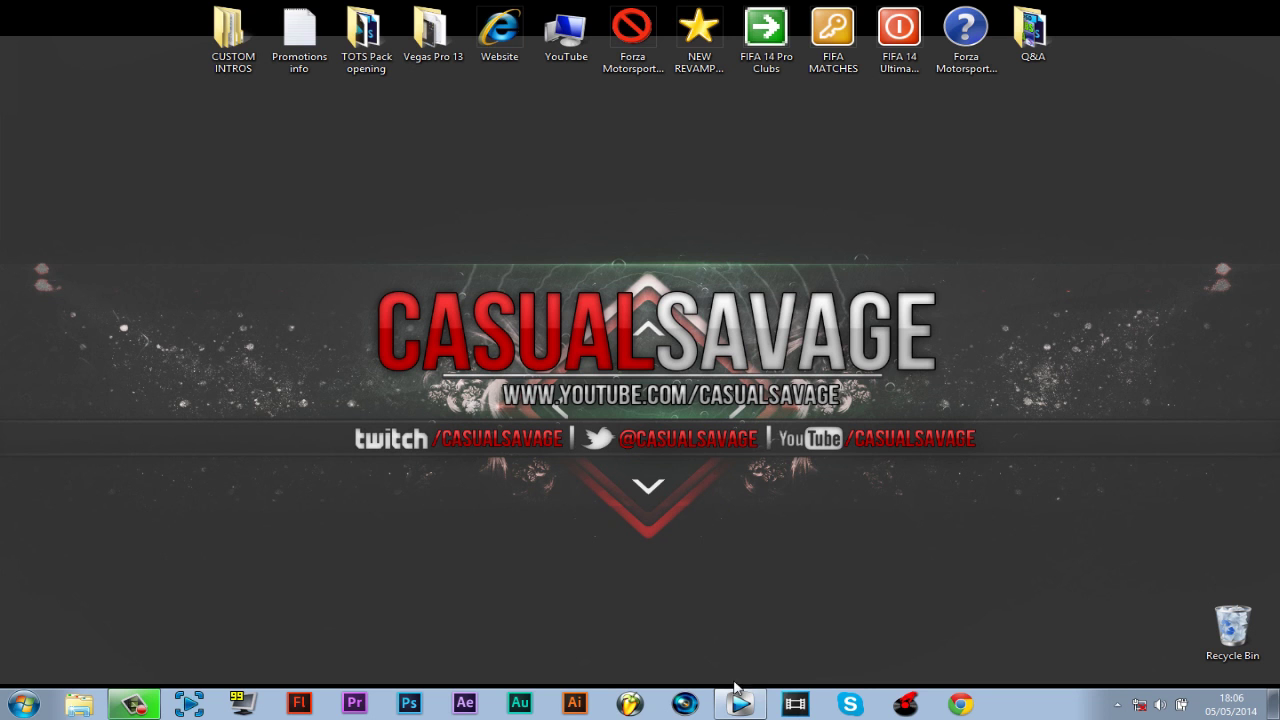
# Bring up the Vegas Pro project and place the playhead at 00:00:12.47.
pyautogui.click(738, 700)
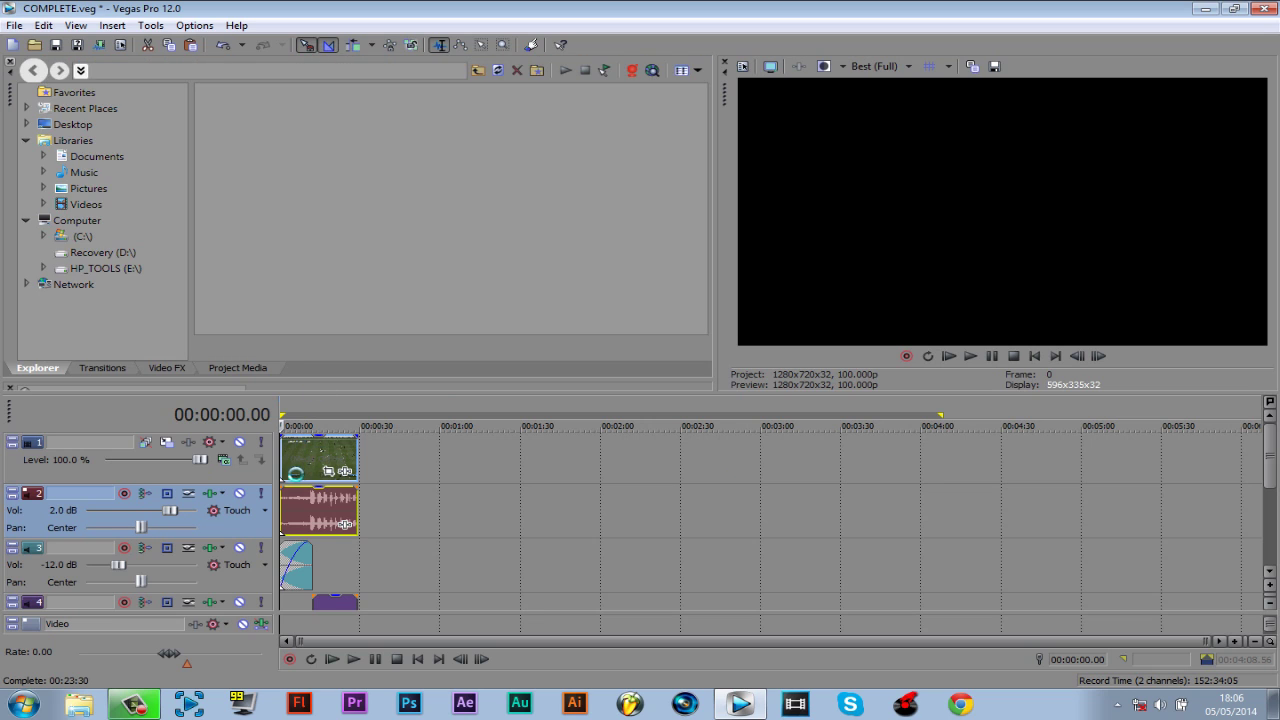
pyautogui.click(287, 470)
pyautogui.click(300, 458)
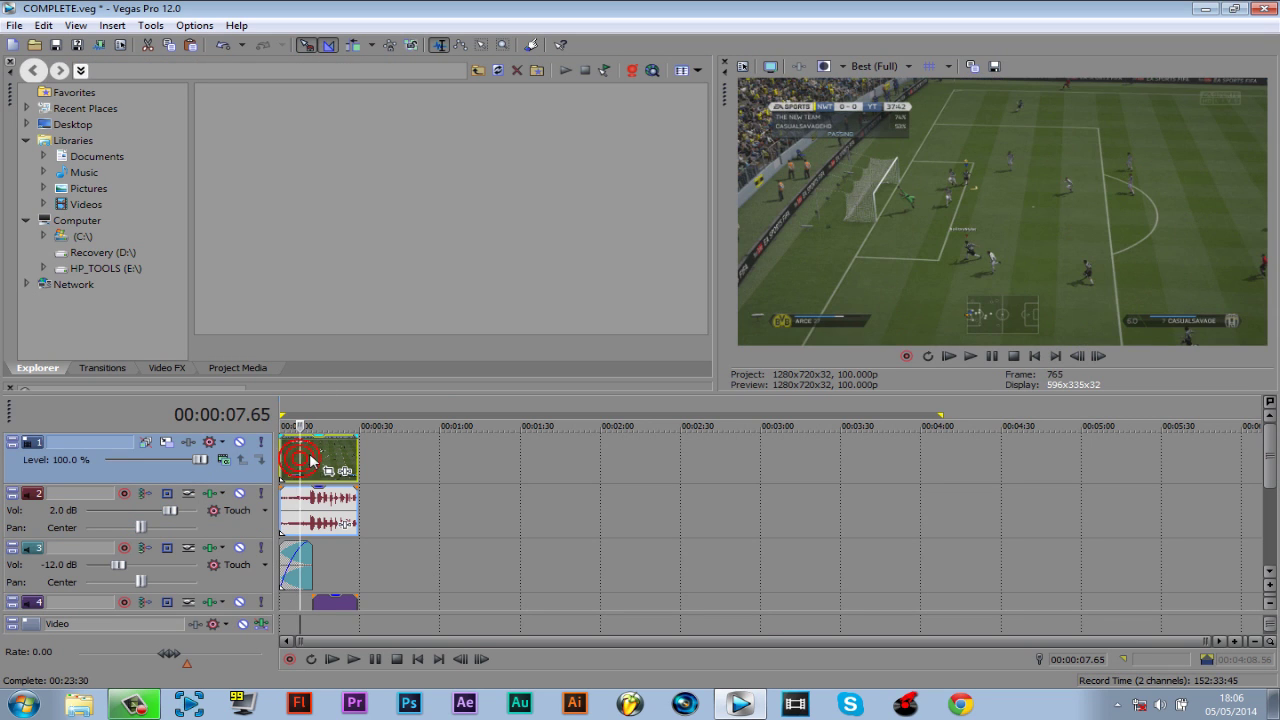
pyautogui.click(312, 451)
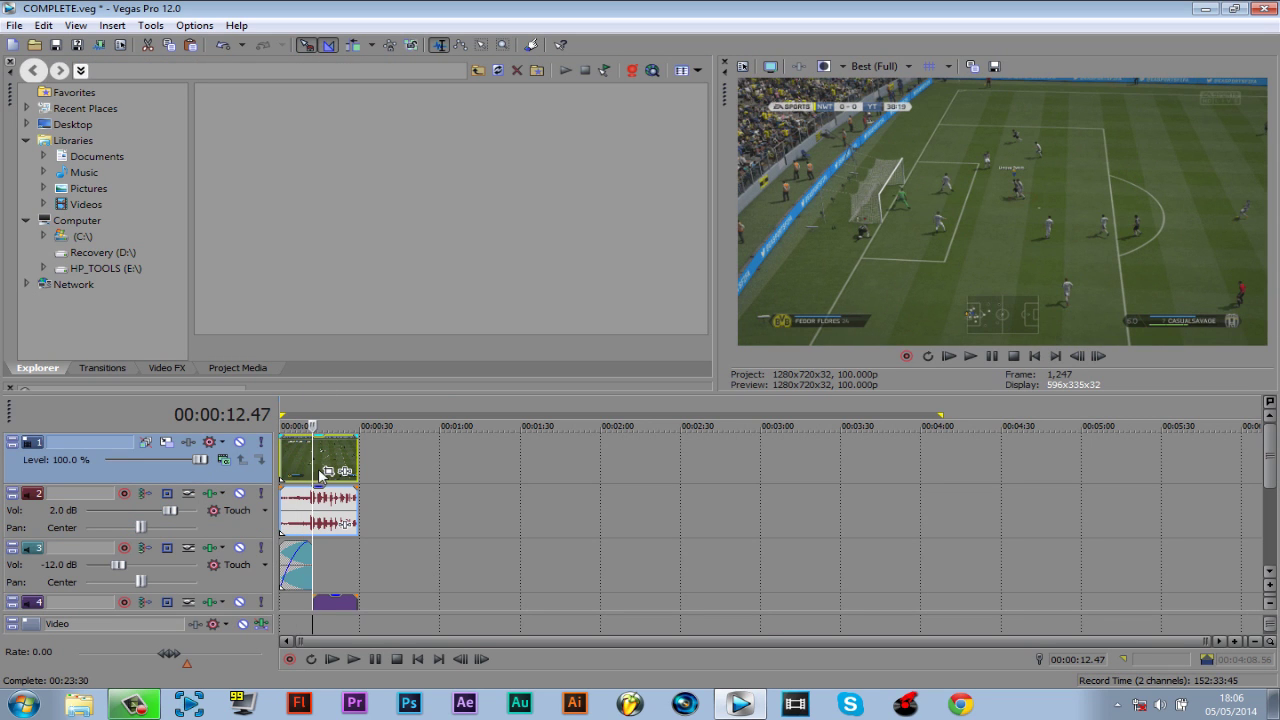
# Split the FIFA clip and its audio at 00:00:12.47 with S and drag the second halves later.
pyautogui.scroll(2, 320, 478)
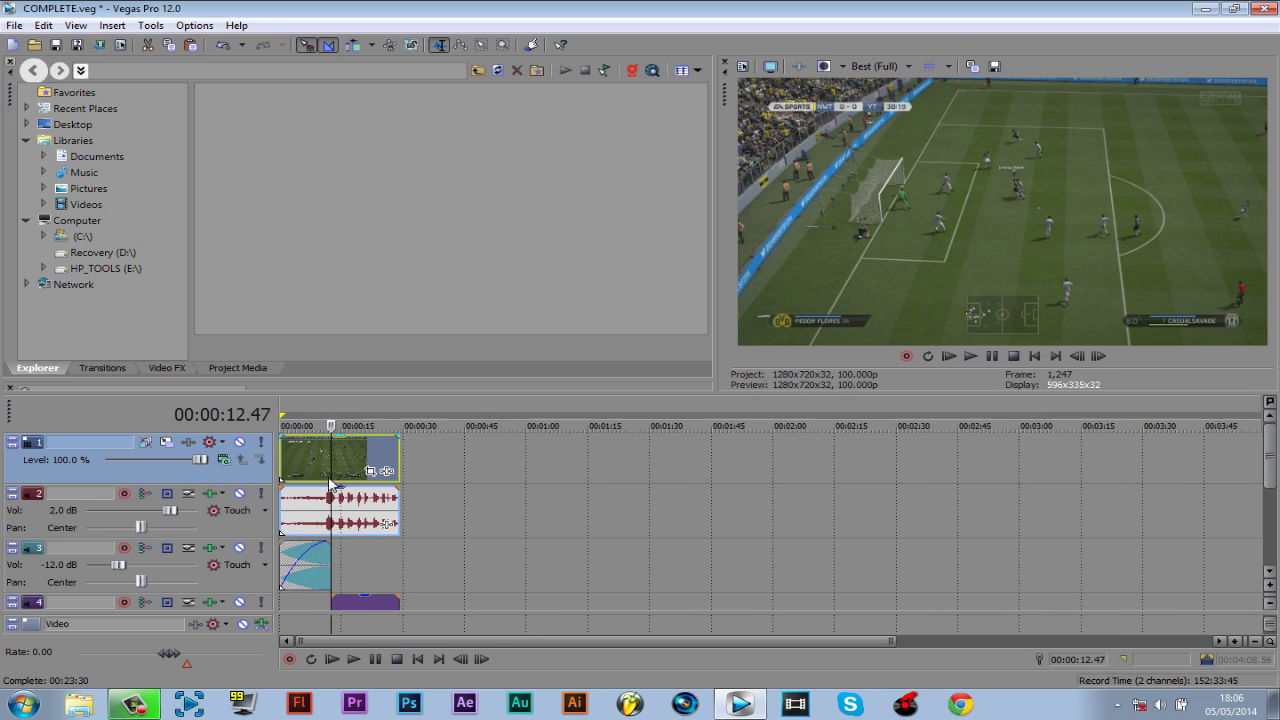
pyautogui.scroll(1, 337, 486)
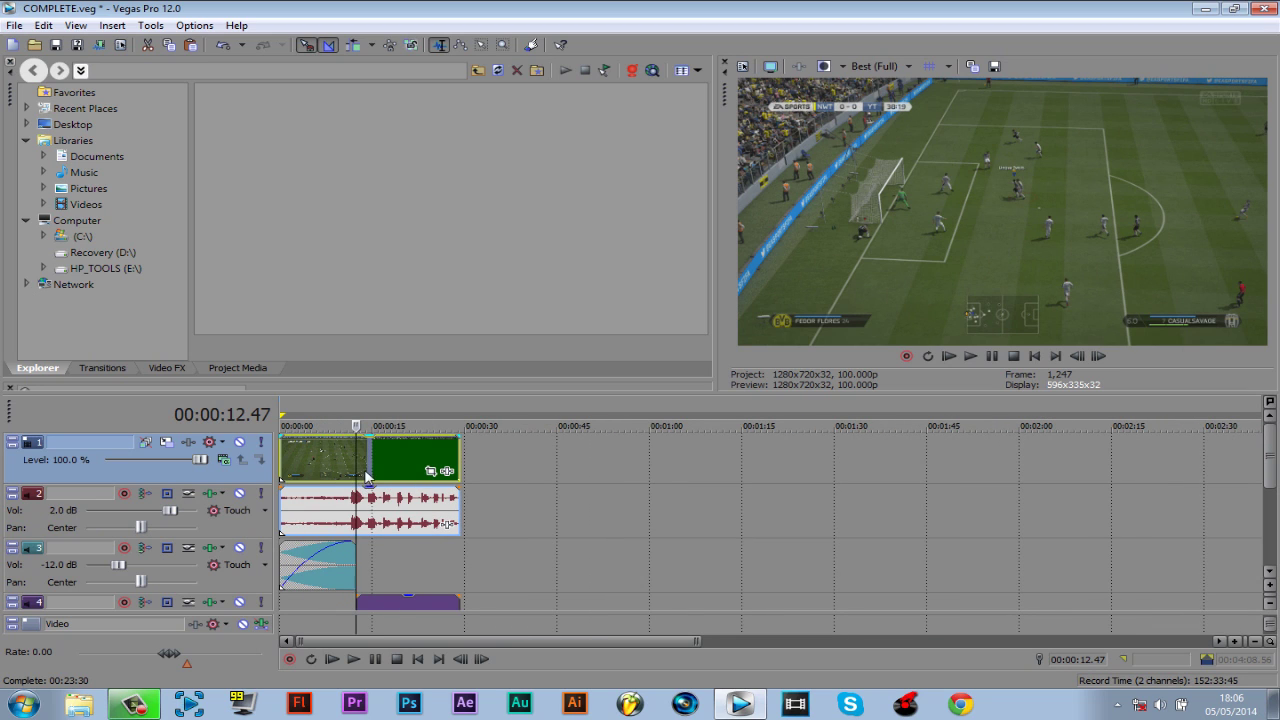
pyautogui.scroll(2, 366, 476)
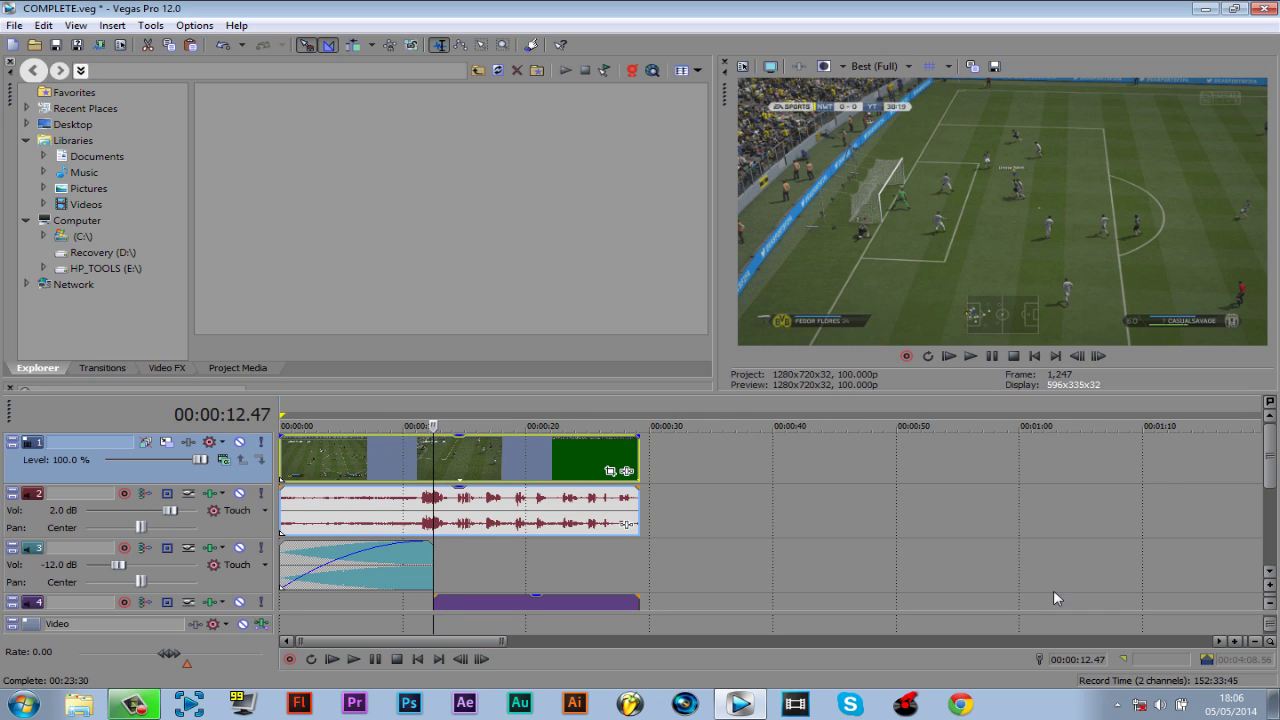
pyautogui.scroll(-1, 1266, 583)
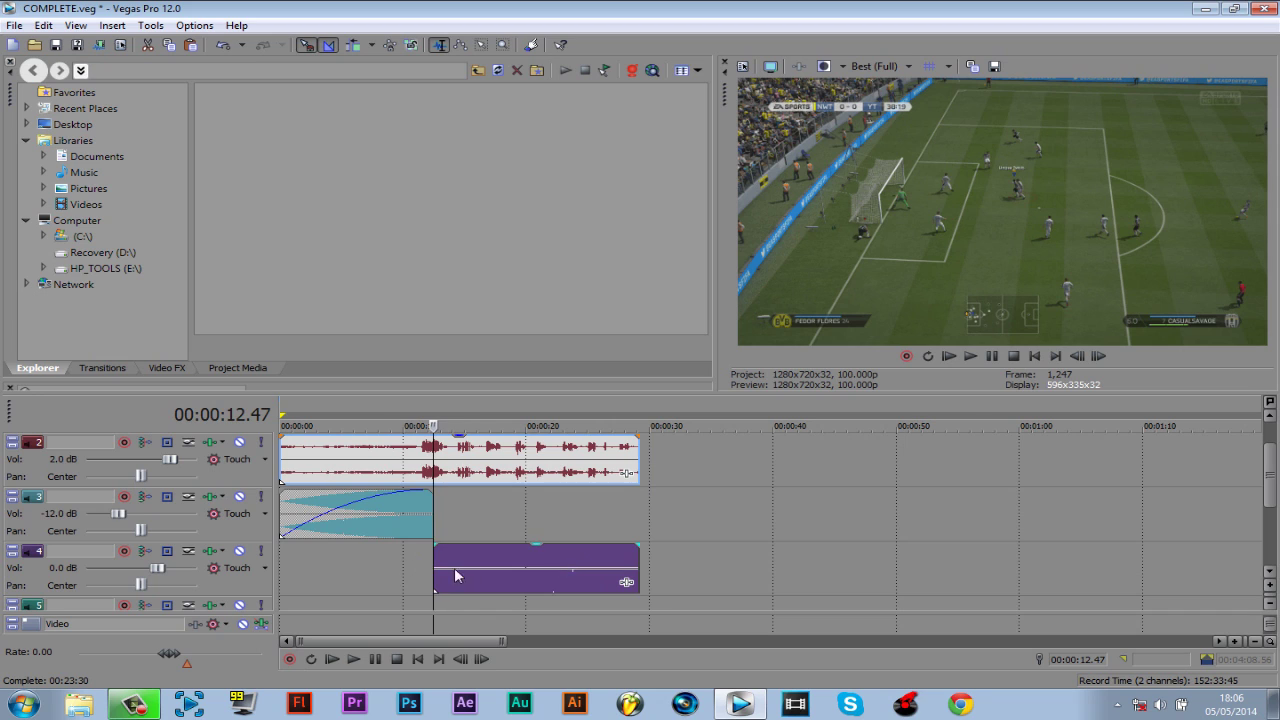
pyautogui.scroll(1, 1273, 480)
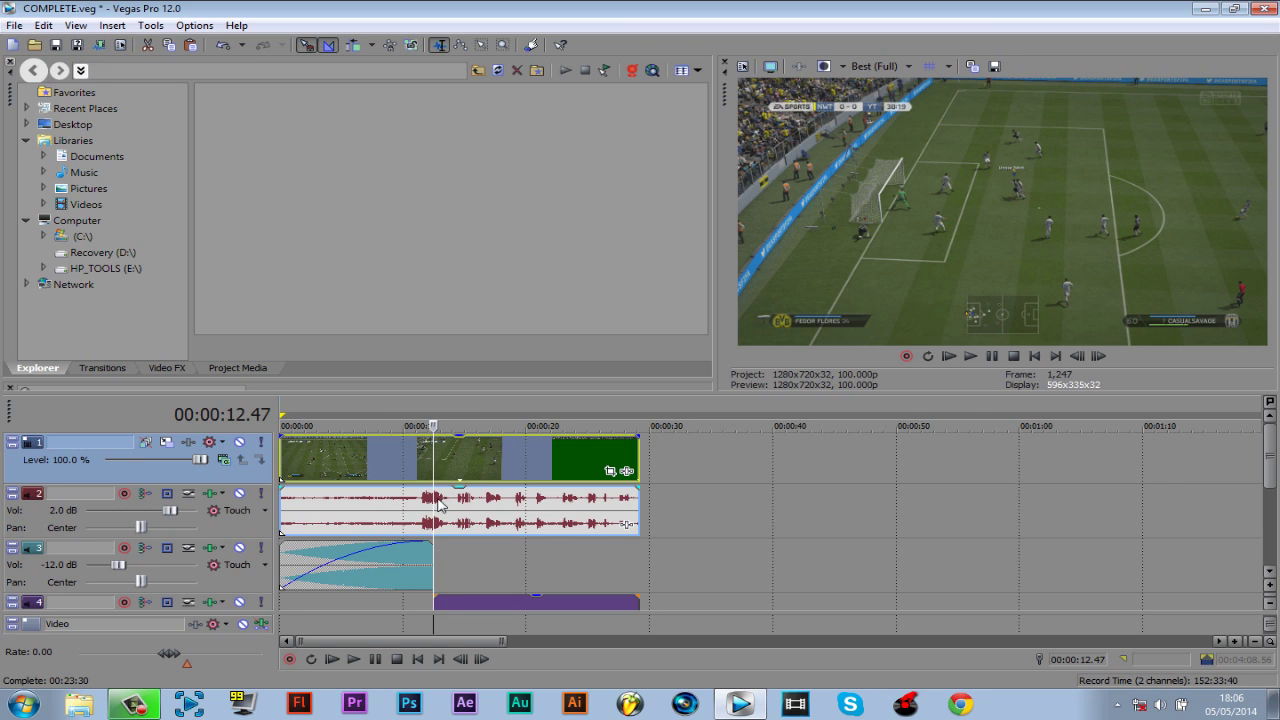
pyautogui.press('s')
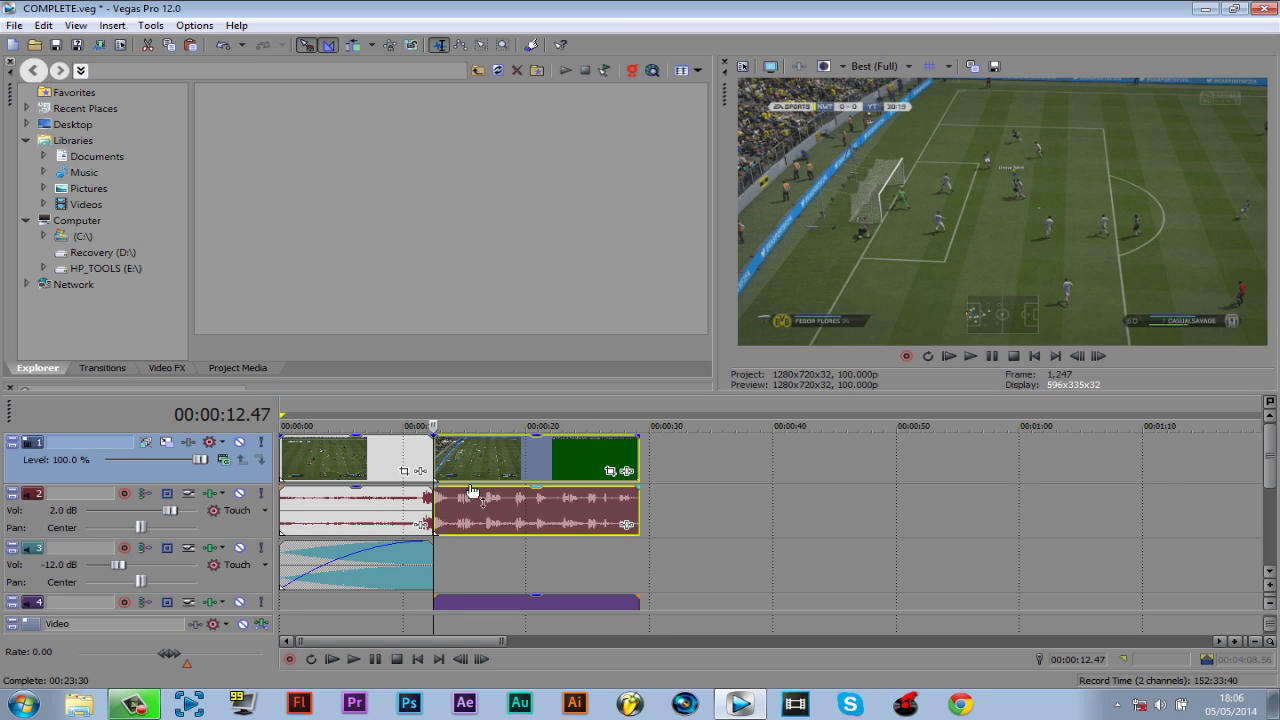
pyautogui.moveTo(490, 465)
pyautogui.mouseDown()
pyautogui.moveTo(555, 464)
pyautogui.moveTo(495, 462)
pyautogui.mouseUp()
pyautogui.click(875, 66)
# Set preview quality to Good (Full) and play past the music drop to check it.
pyautogui.moveTo(892, 116)
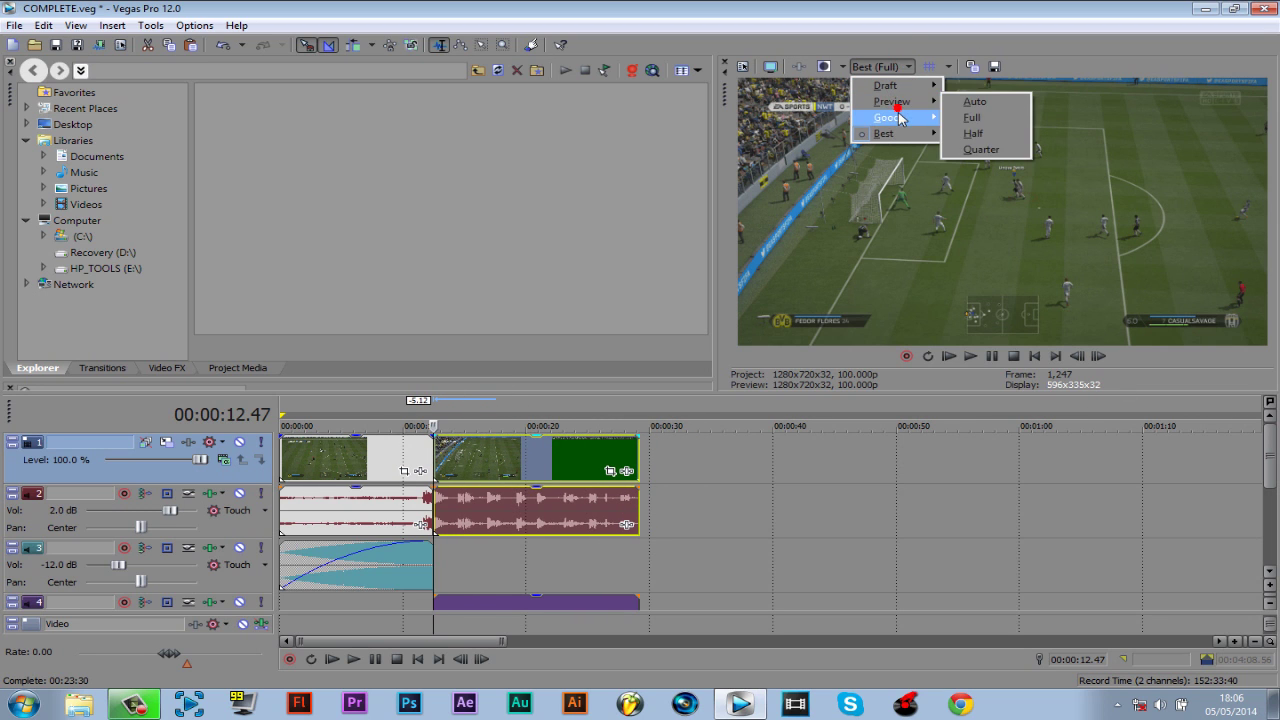
pyautogui.click(970, 133)
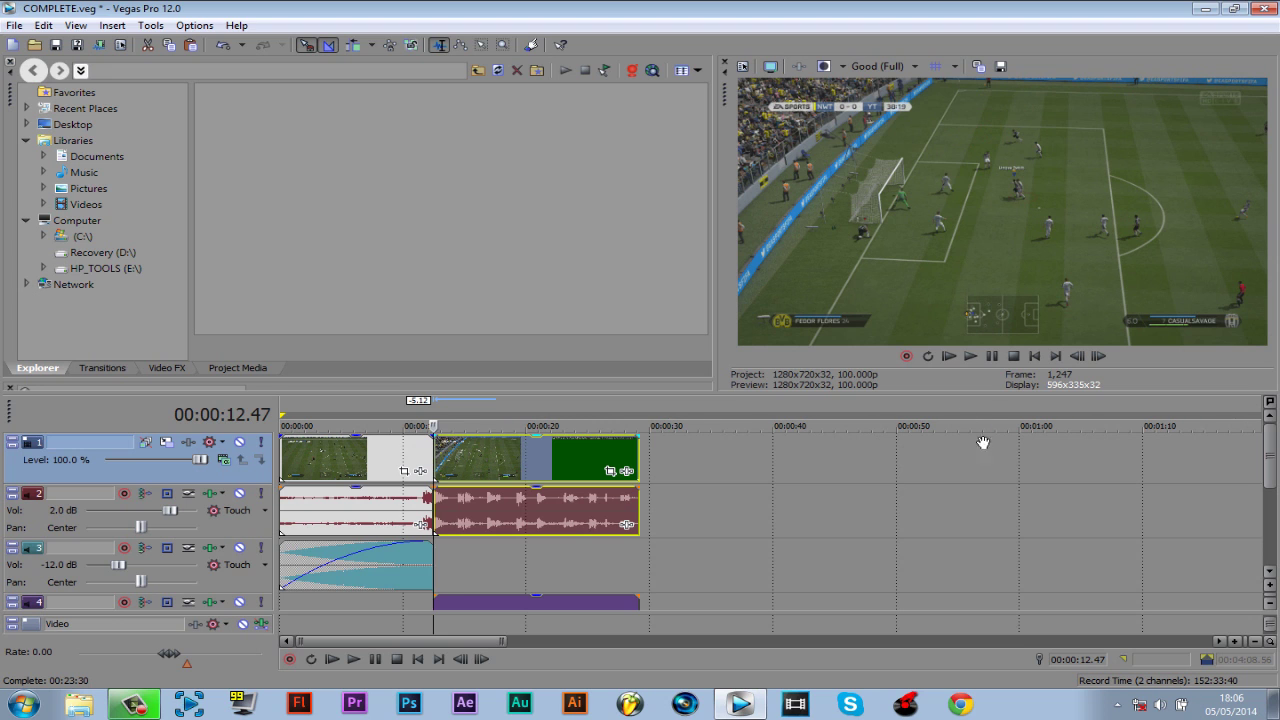
pyautogui.click(950, 356)
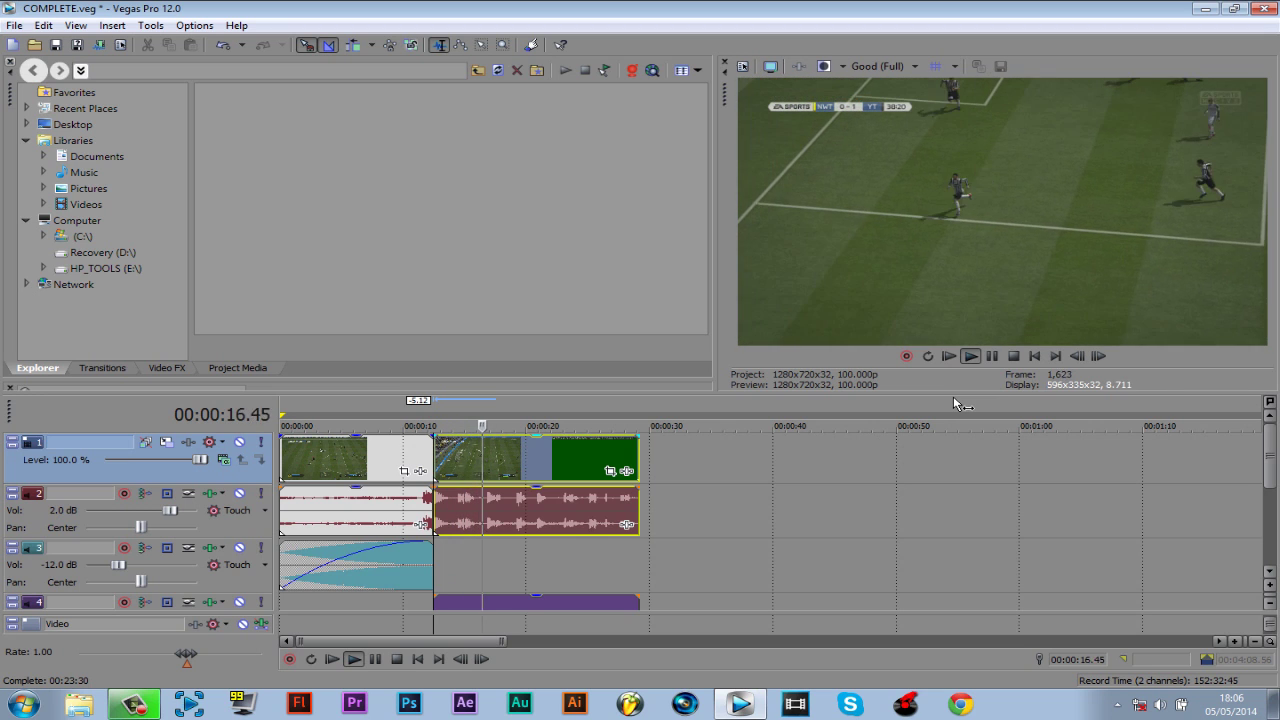
pyautogui.click(988, 357)
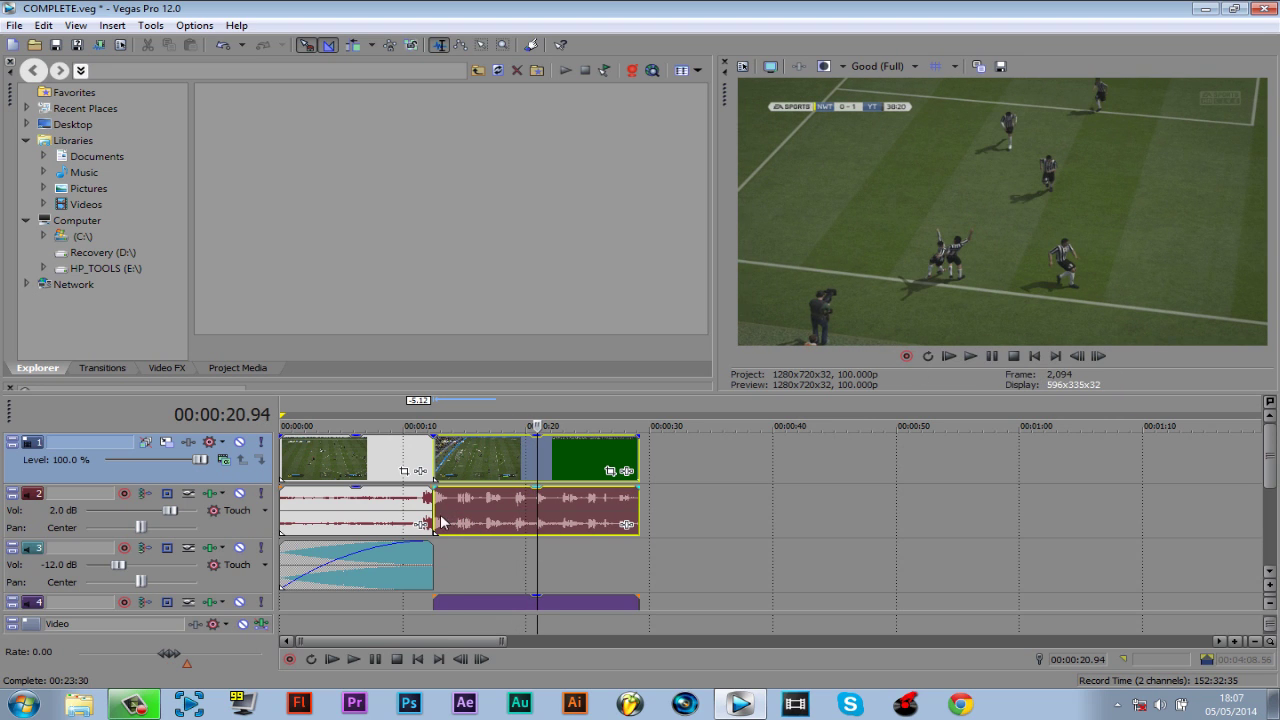
# Shift the second video/audio pair further right, leaving a gap of about 2.67 seconds.
pyautogui.click(440, 523)
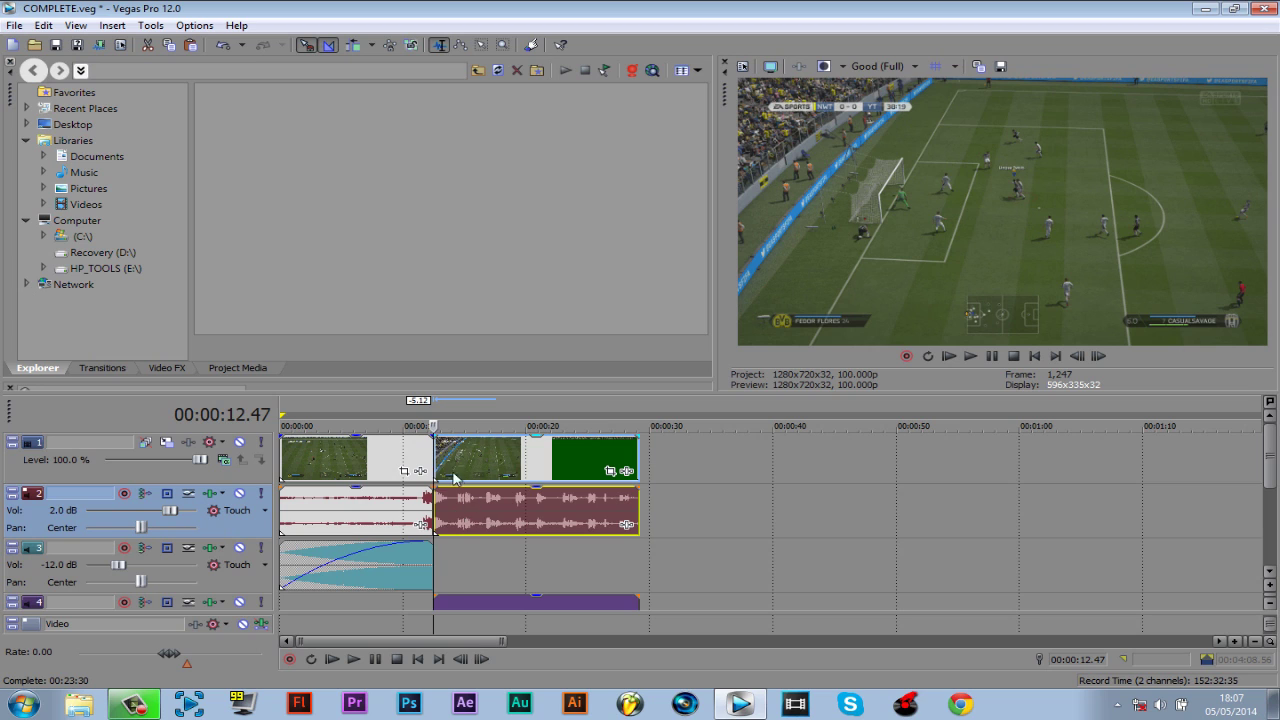
pyautogui.click(442, 477)
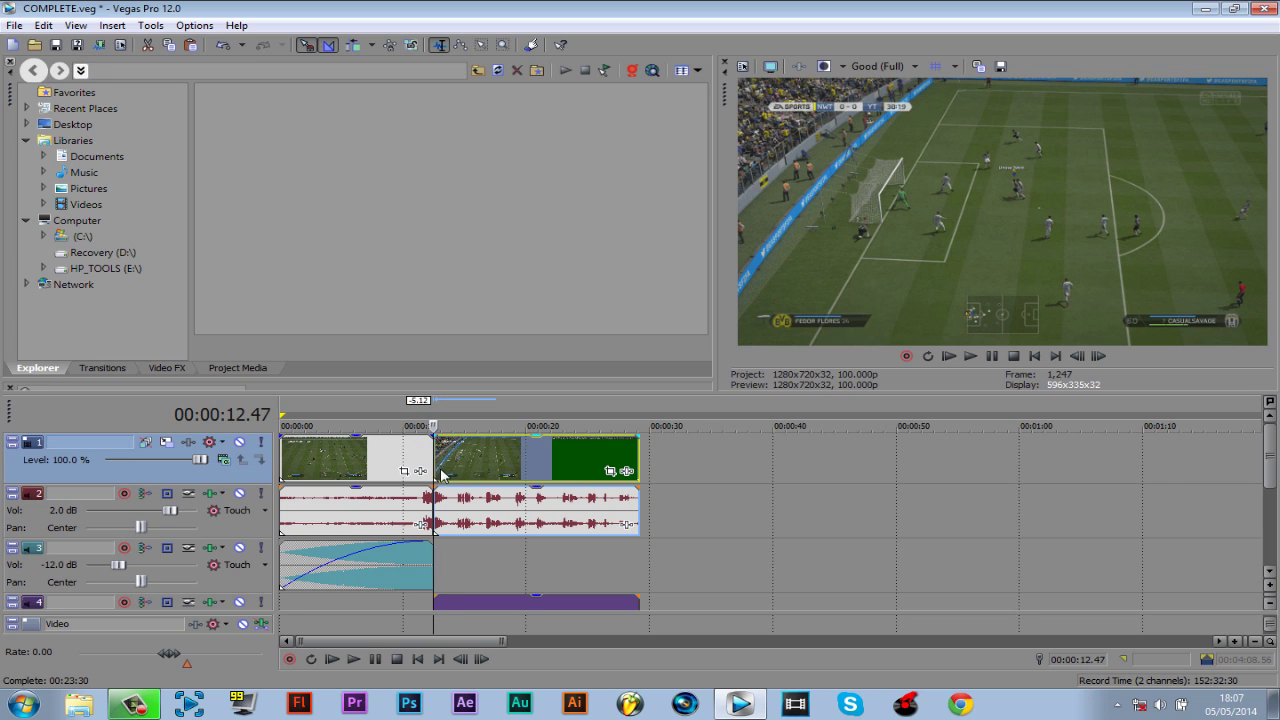
pyautogui.moveTo(450, 463); pyautogui.dragTo(484, 464)
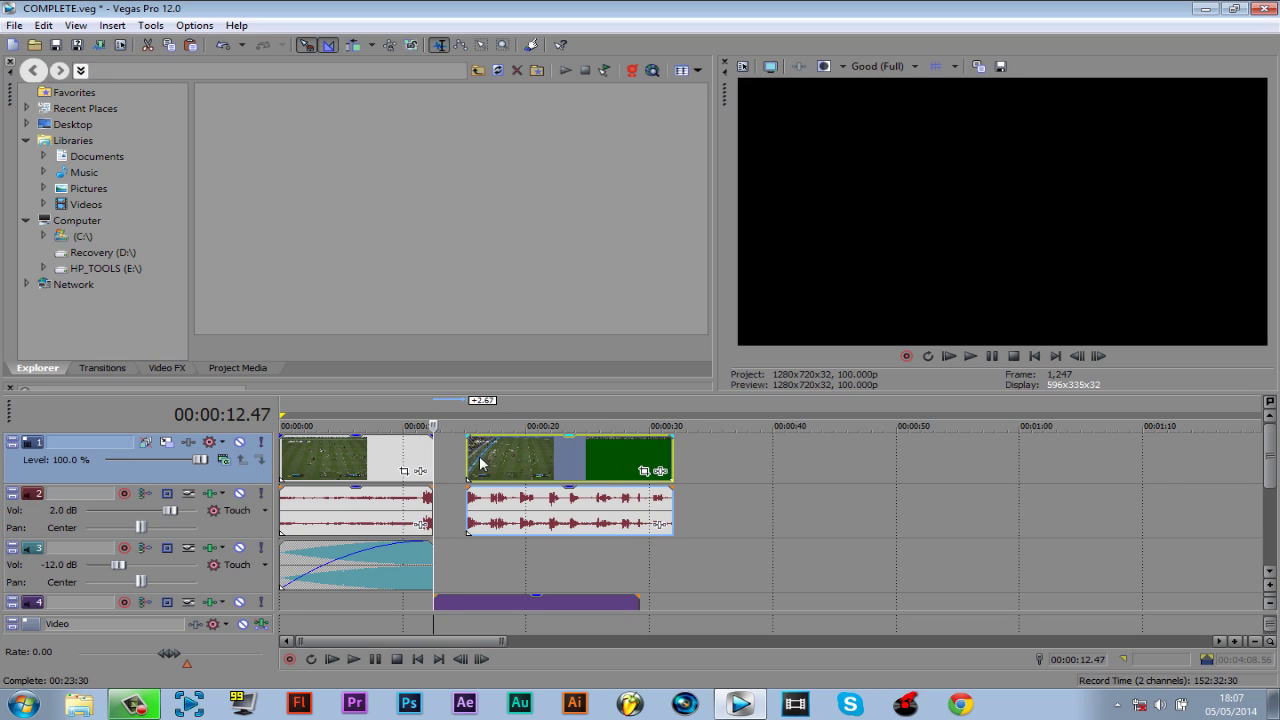
# Open Event Pan/Crop for the second FIFA clip and shrink its crop frame for a zoomed look.
pyautogui.click(475, 460)
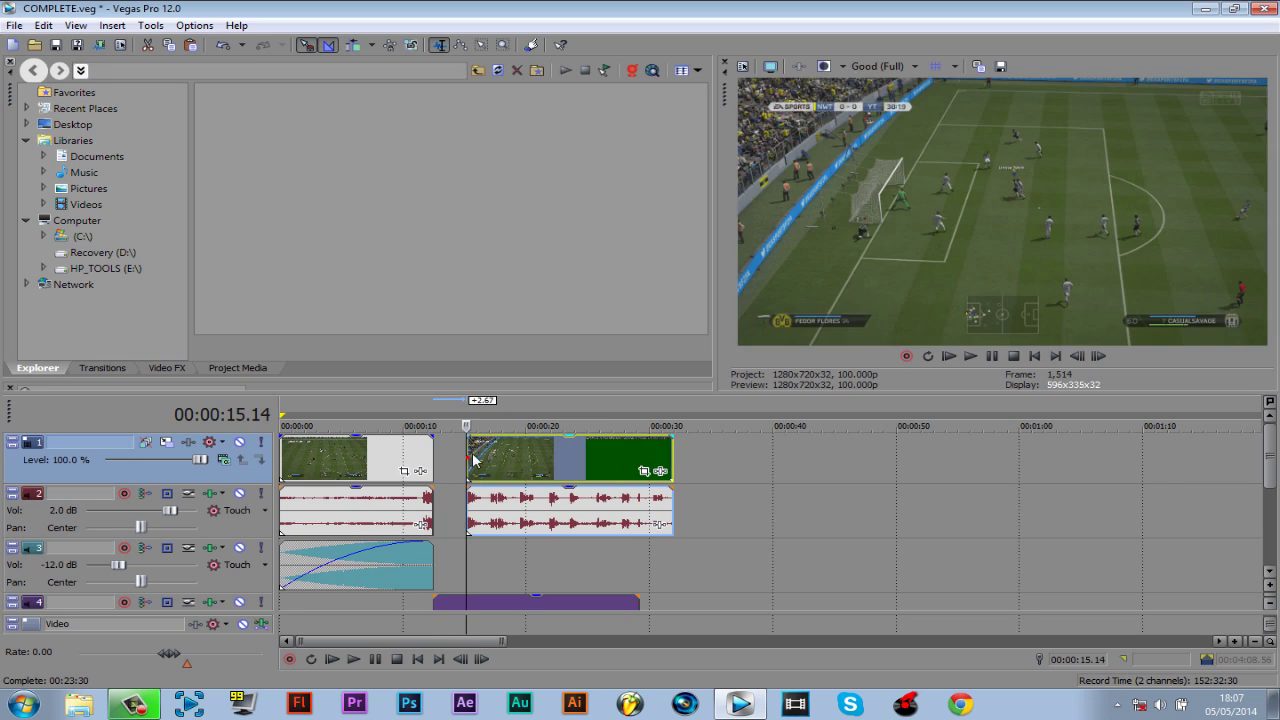
pyautogui.click(645, 472)
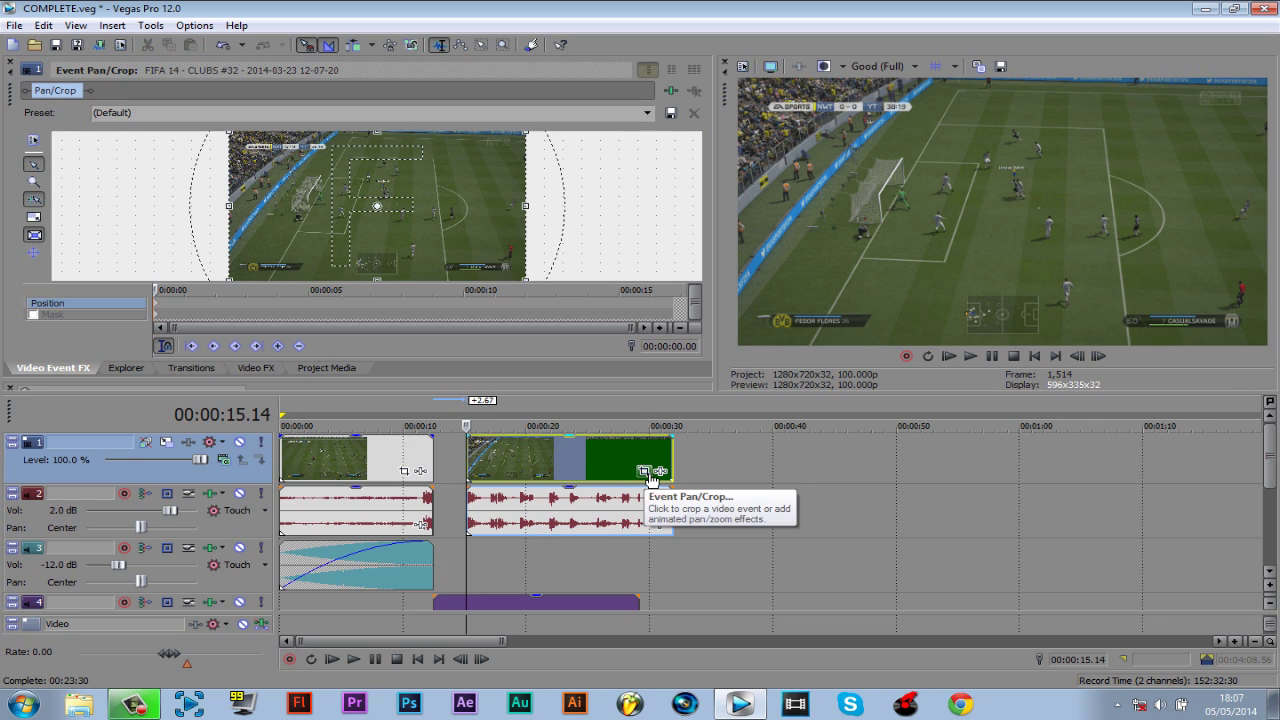
pyautogui.scroll(-3, 440, 165)
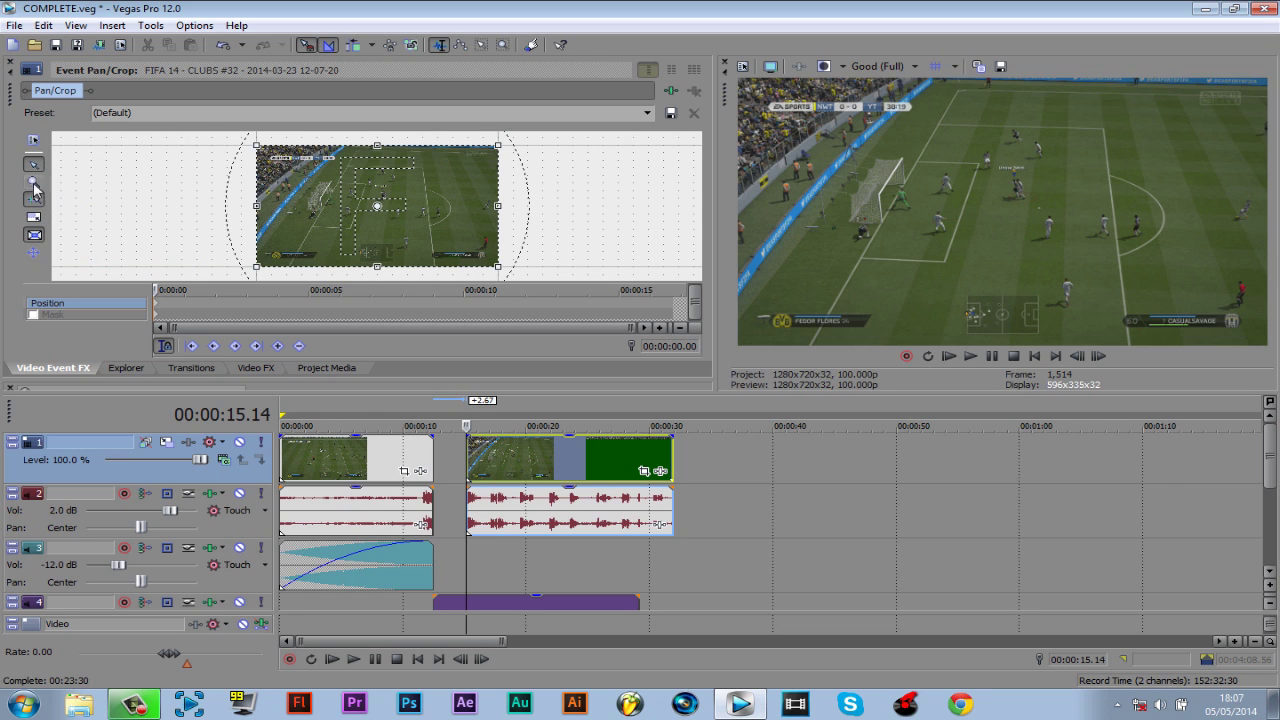
pyautogui.scroll(2, 490, 224)
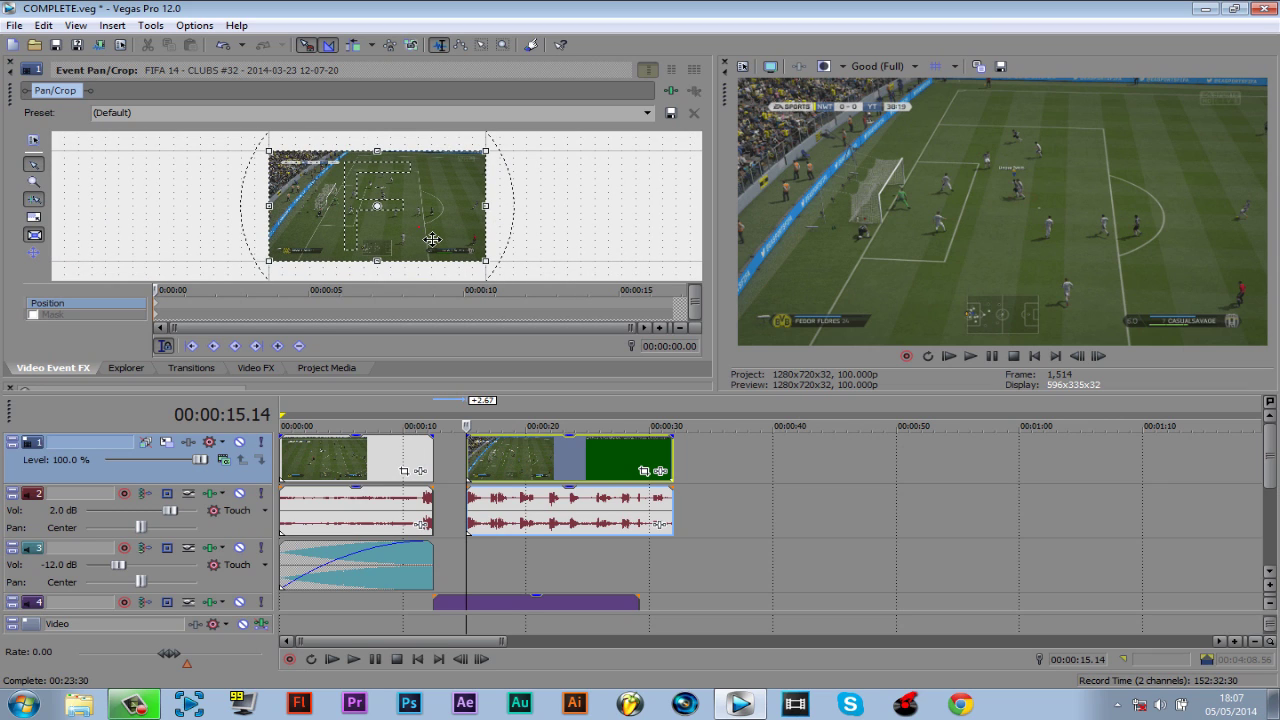
pyautogui.moveTo(432, 239); pyautogui.dragTo(421, 232)
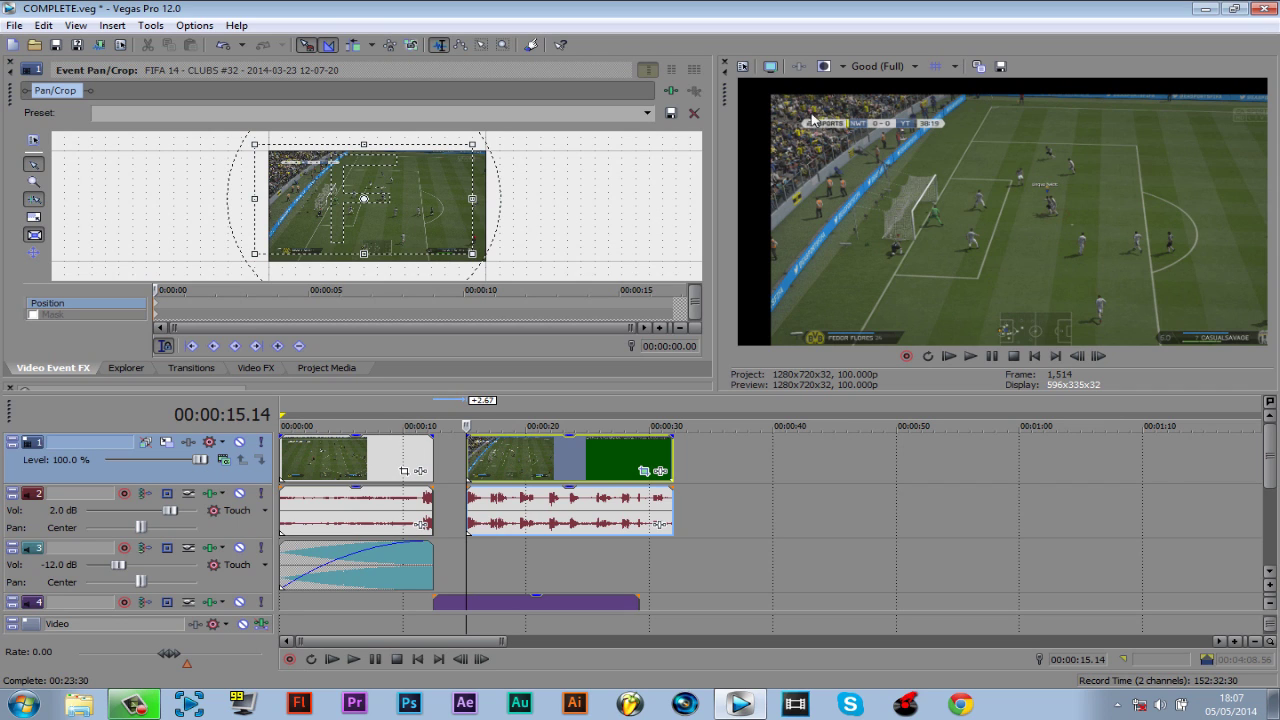
# Briefly preview the new zoomed framing, stopping back at the clip start.
pyautogui.press('space')
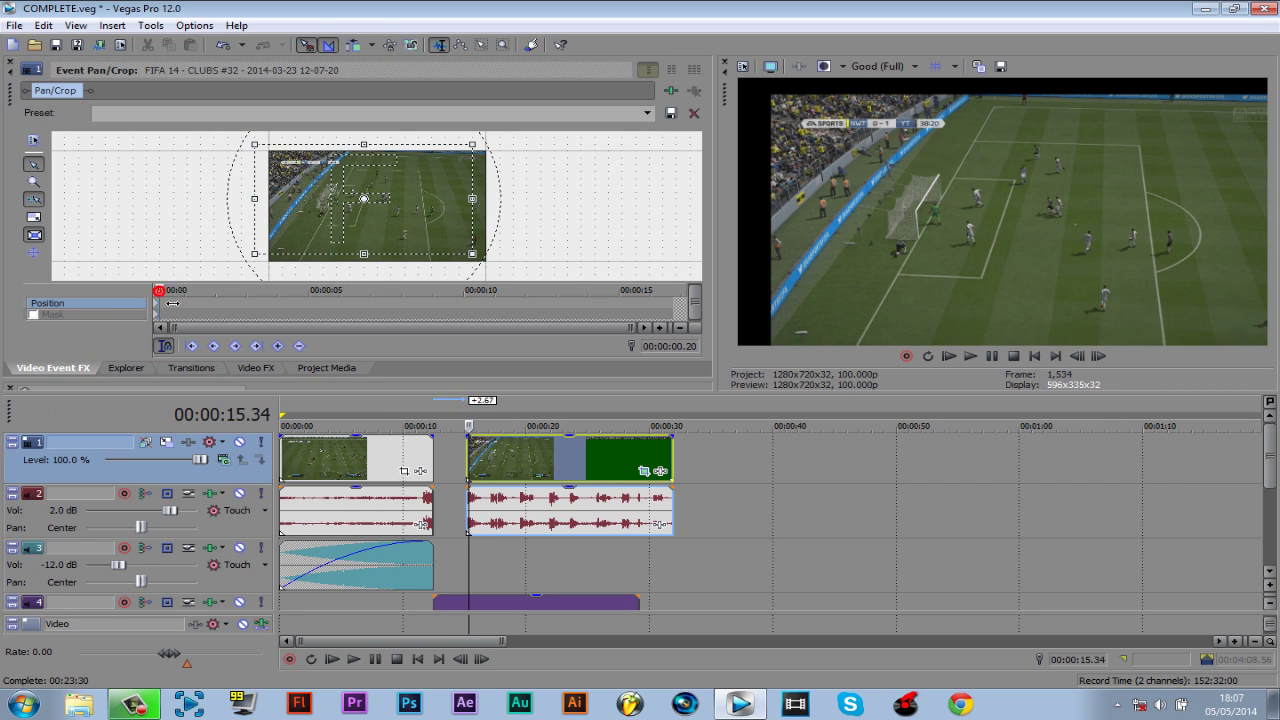
pyautogui.press('space')
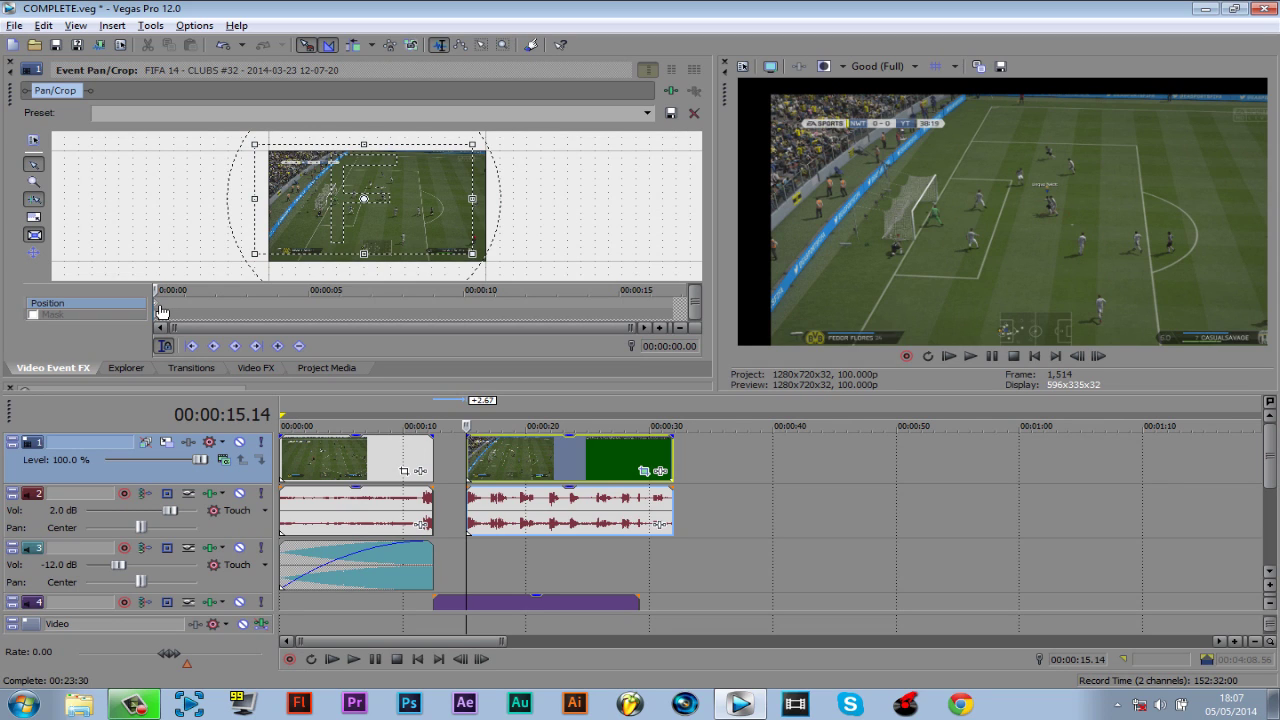
pyautogui.press('alt')
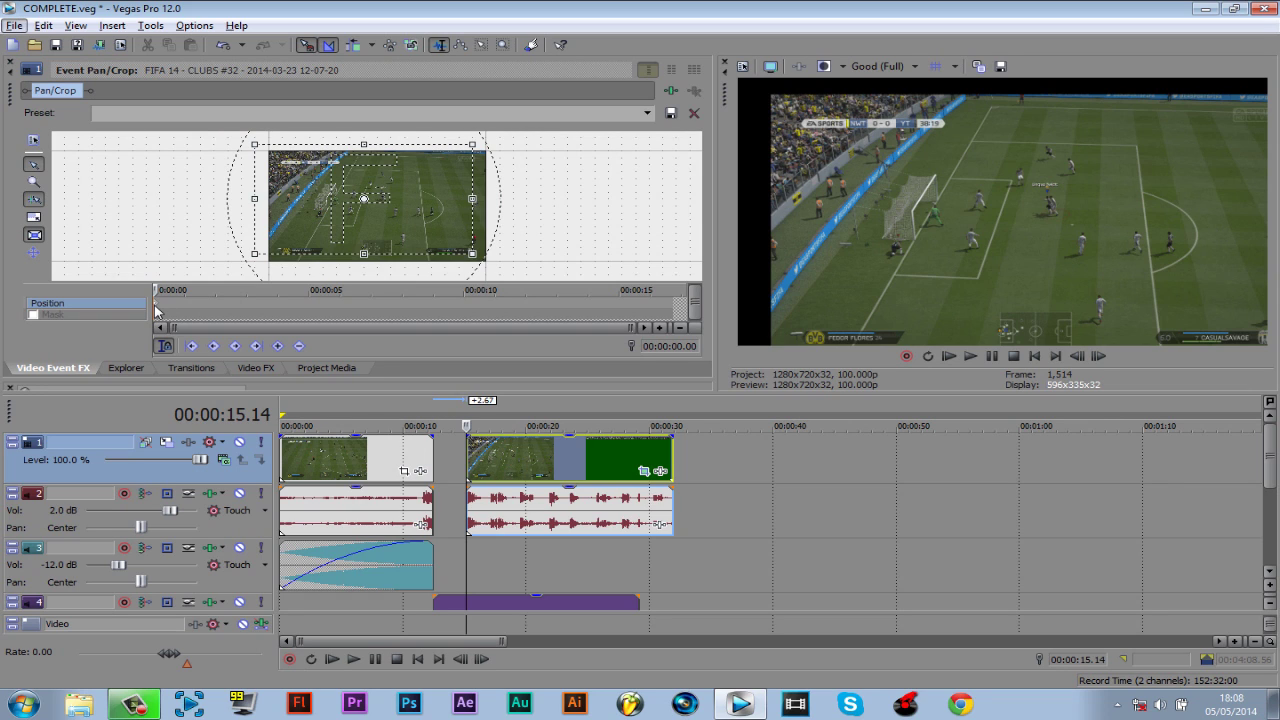
pyautogui.press('alt')
# Advance the Pan/Crop time to 0.05 s into the clip and shift the crop frame right.
pyautogui.hotkey('alt', 'Right')
pyautogui.hotkey('alt', 'Right')
pyautogui.hotkey('alt', 'Left')
pyautogui.hotkey('alt', 'Left')
pyautogui.hotkey('alt', 'Right')
pyautogui.hotkey('alt', 'Right')
pyautogui.hotkey('alt', 'Right')
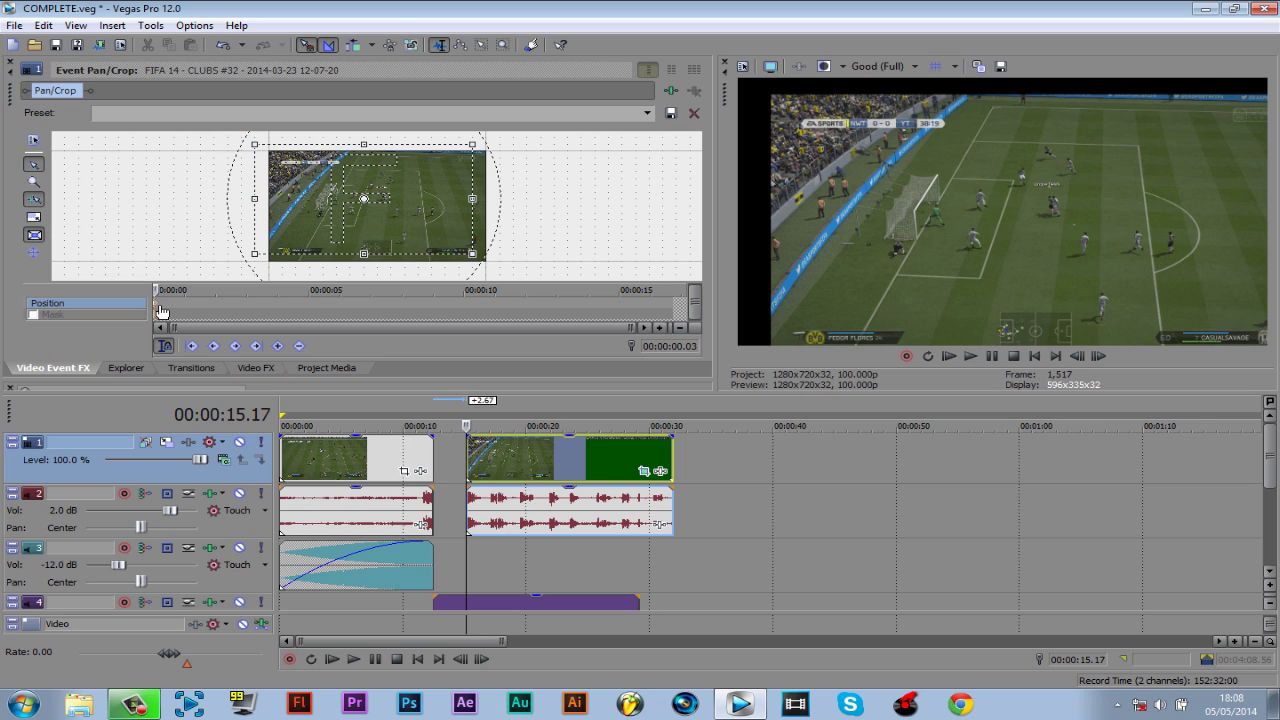
pyautogui.hotkey('alt', 'Right')
pyautogui.hotkey('alt', 'Right')
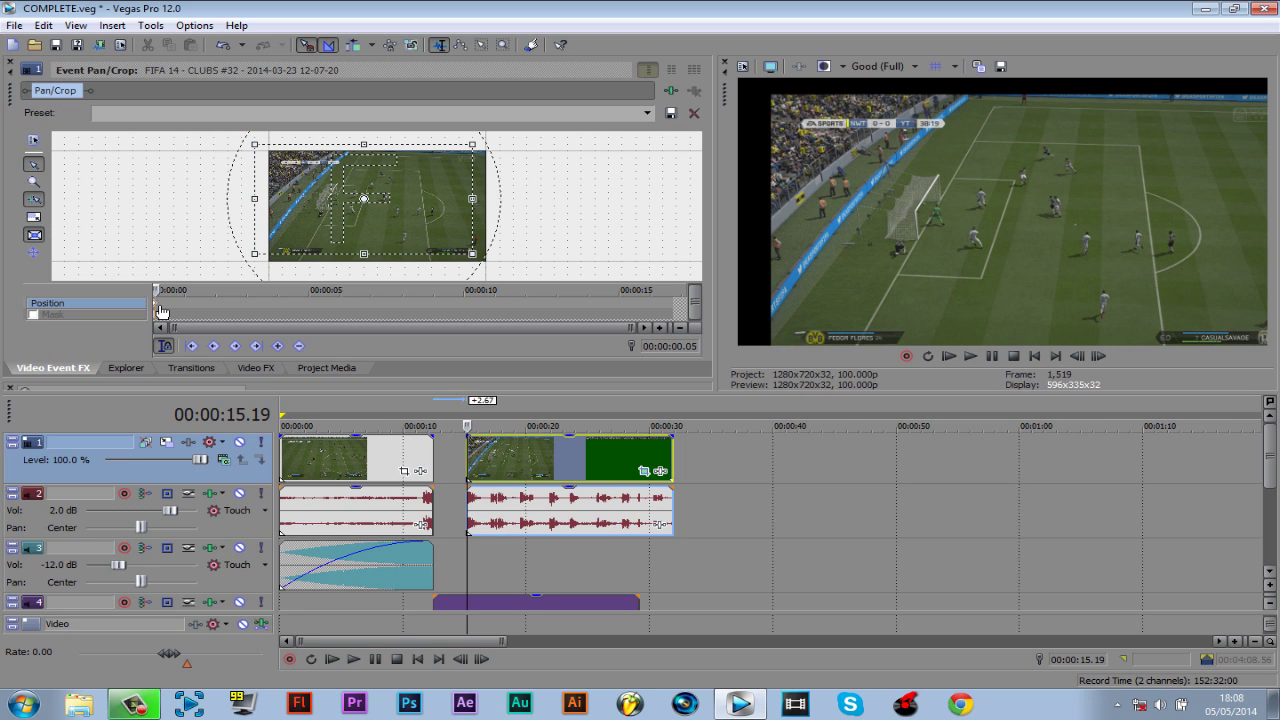
pyautogui.scroll(5, 162, 304)
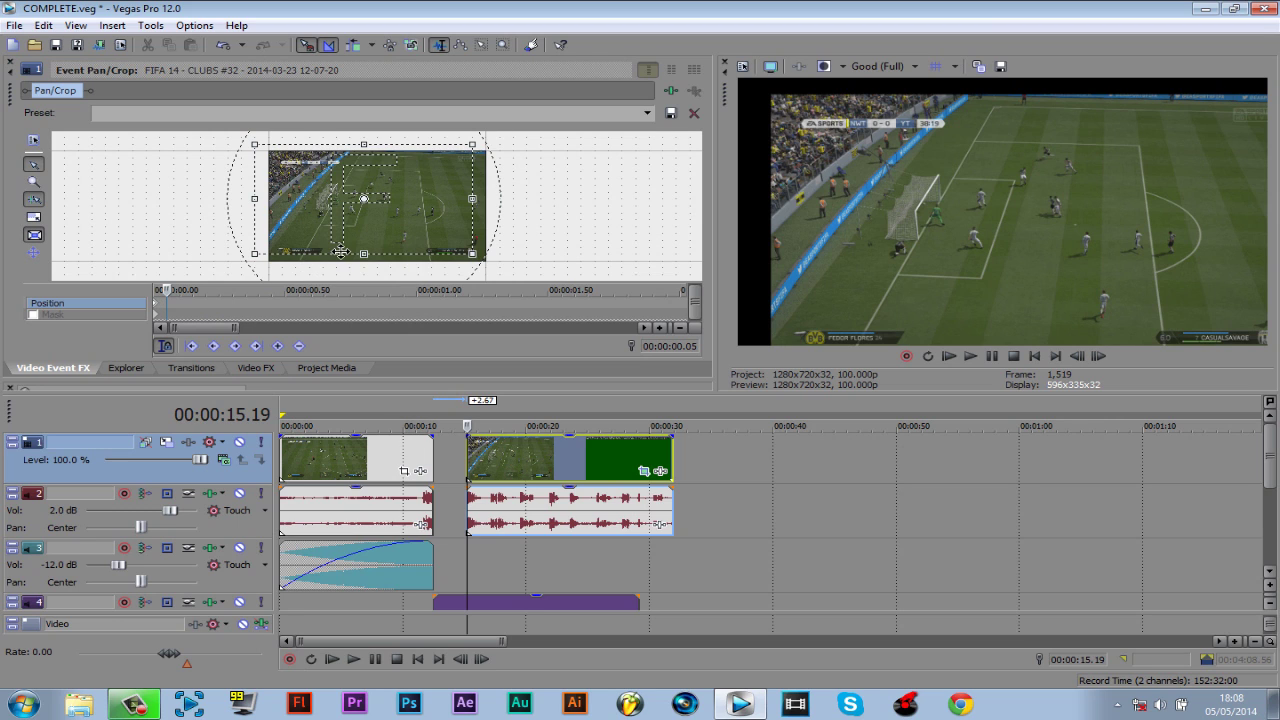
pyautogui.moveTo(318, 249); pyautogui.dragTo(343, 249)
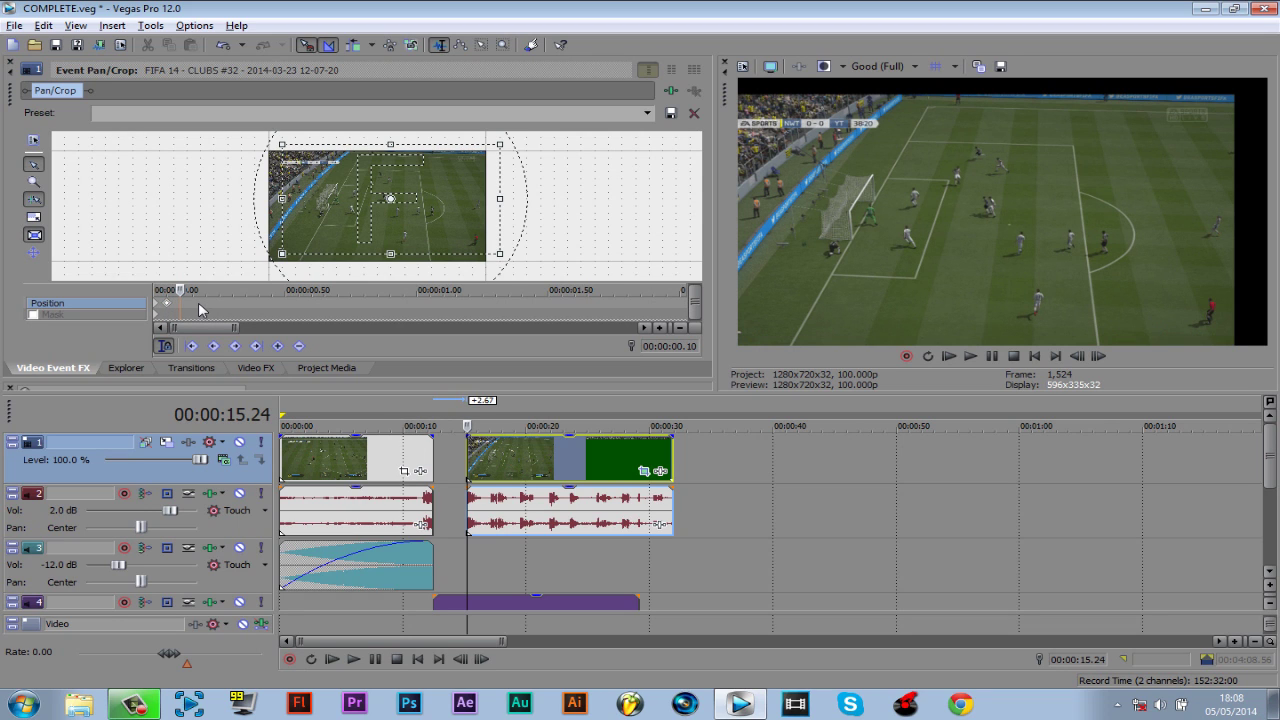
# Jolt the crop frame down, left, then back up, and replay the clip start to check.
pyautogui.moveTo(452, 247); pyautogui.dragTo(452, 260)
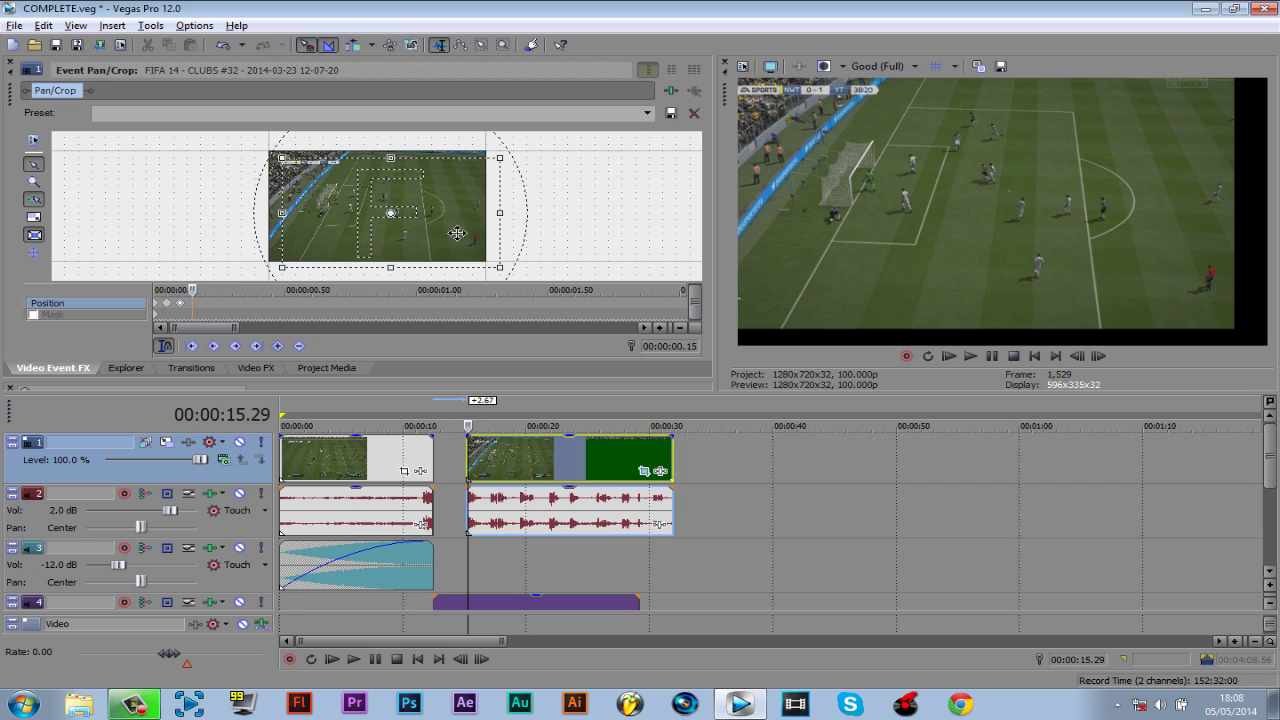
pyautogui.moveTo(472, 236); pyautogui.dragTo(446, 236)
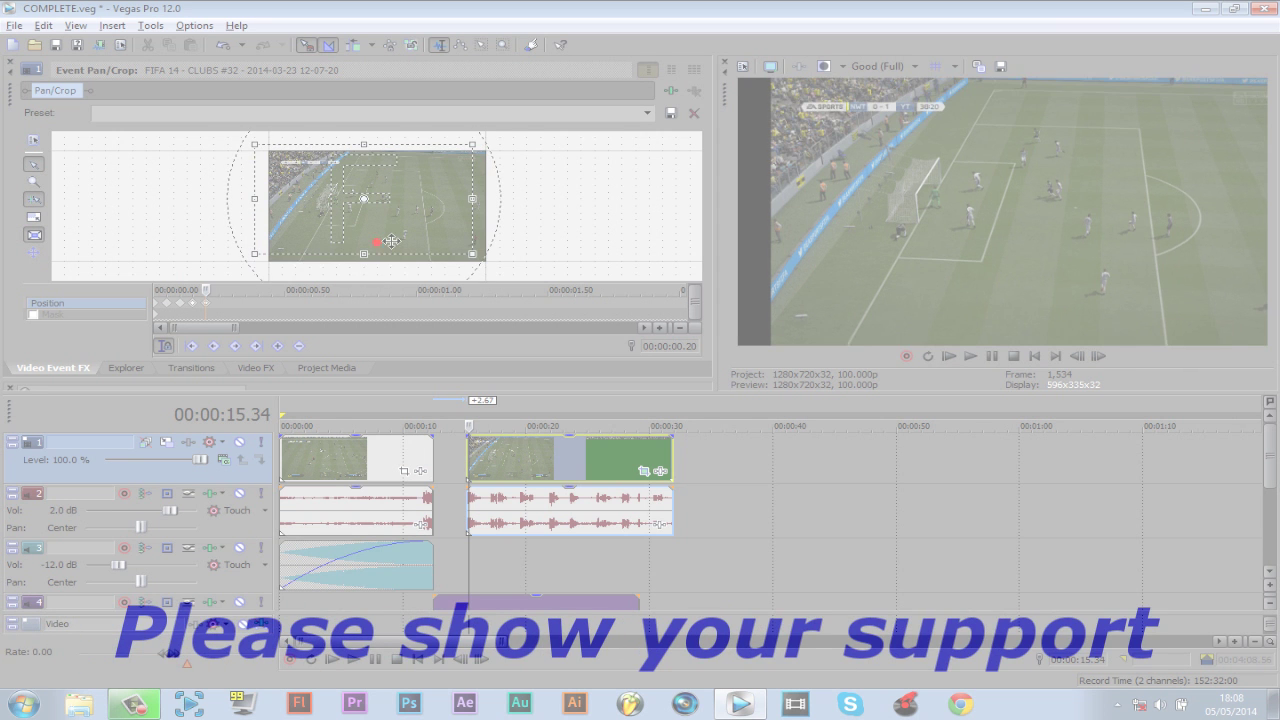
pyautogui.moveTo(391, 255); pyautogui.dragTo(391, 241)
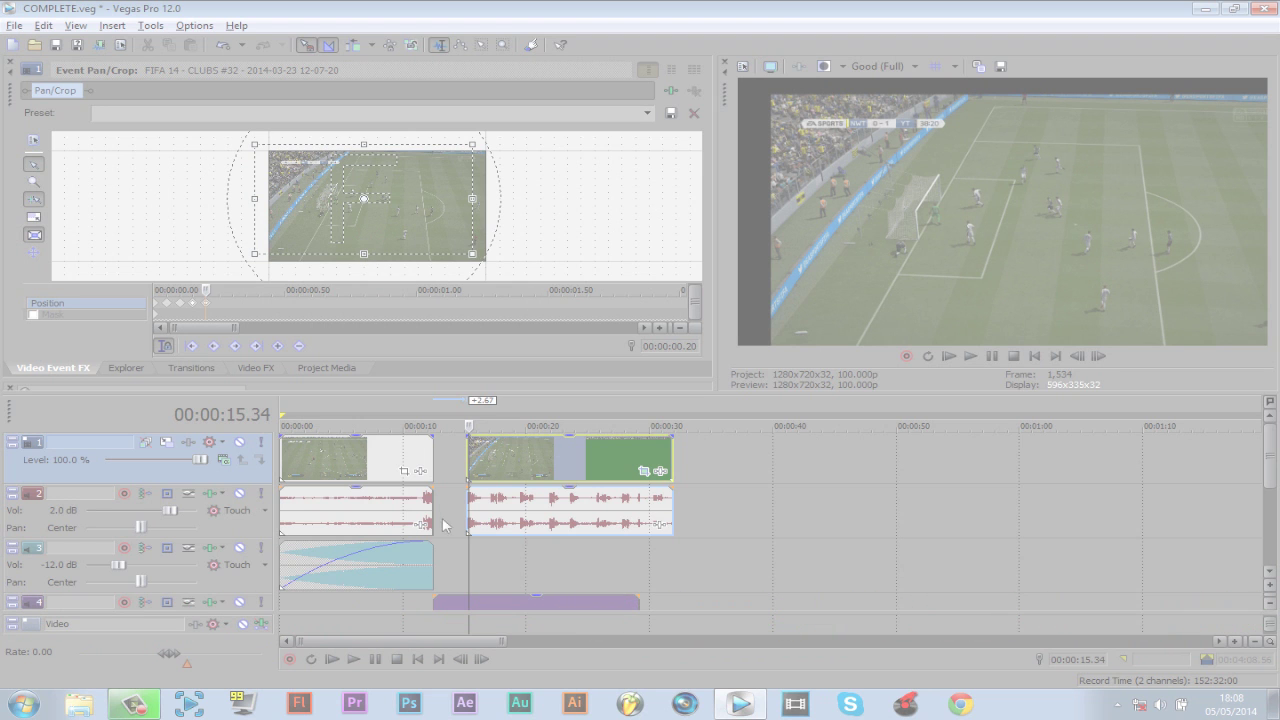
pyautogui.click(470, 470)
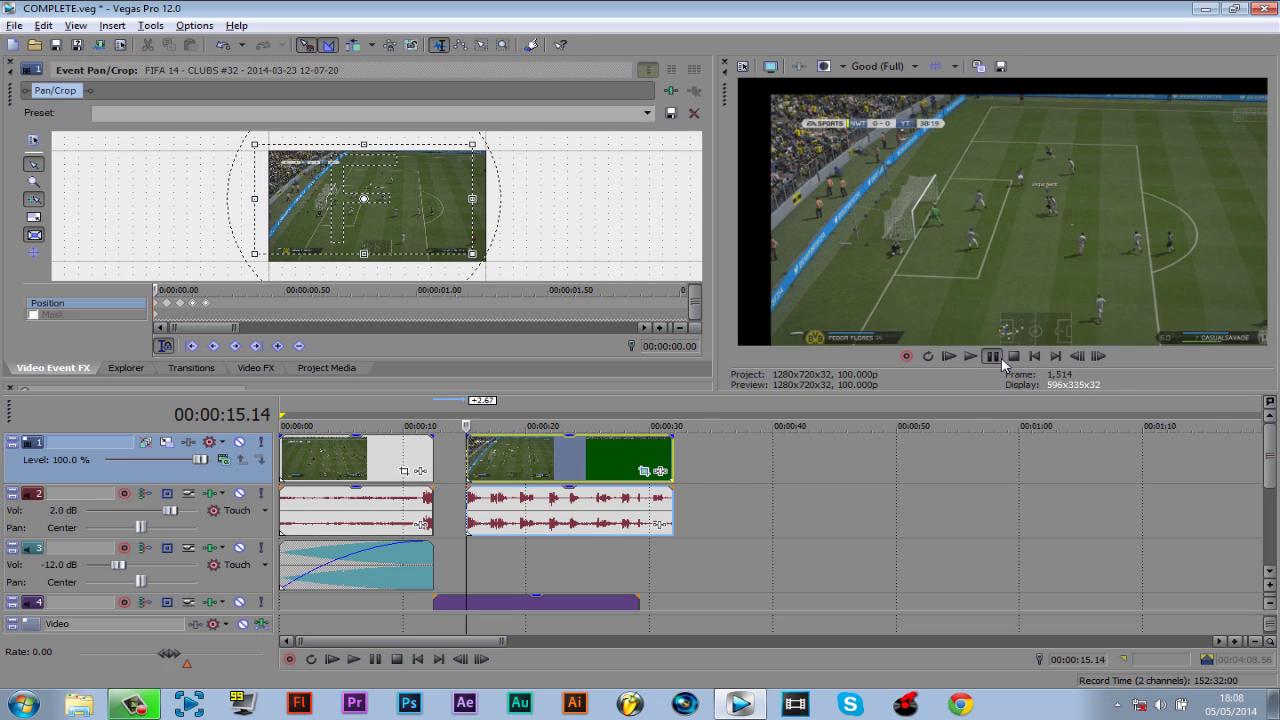
pyautogui.click(1002, 358)
pyautogui.click(1002, 358)
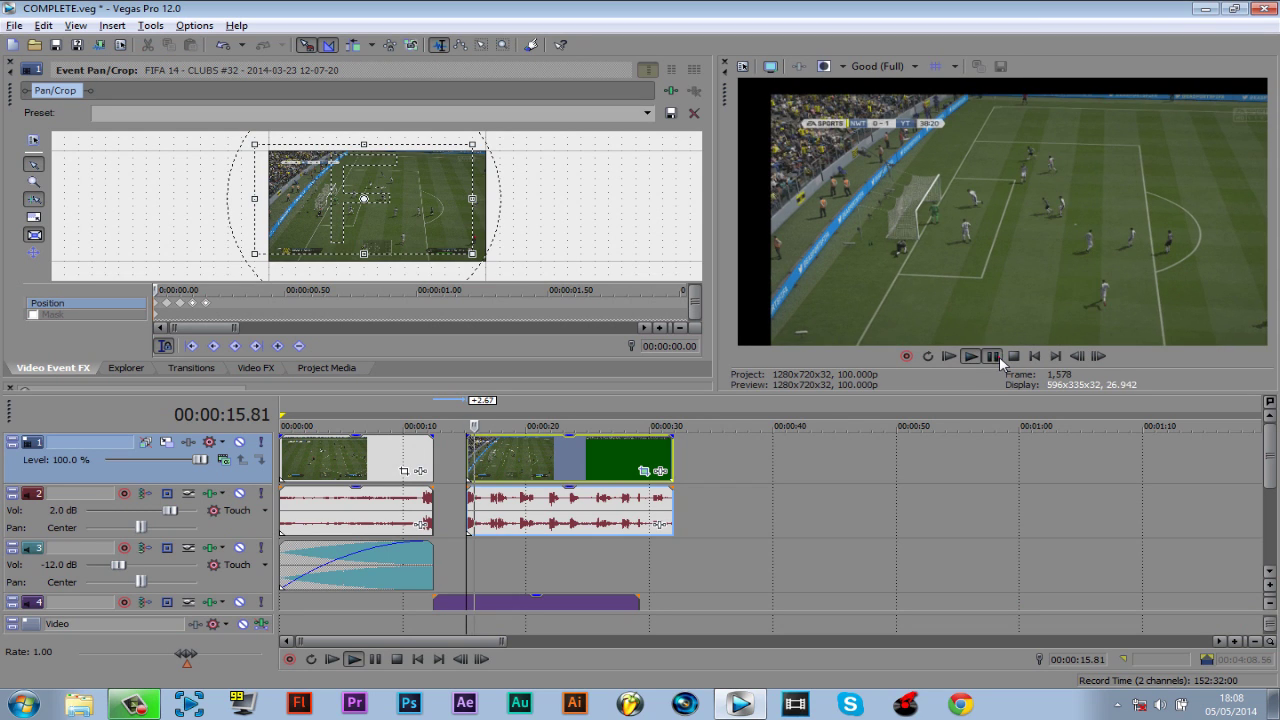
# Add shake keyframes at 0.10 s and 0.25 s, shifting the framing right.
pyautogui.click(206, 302)
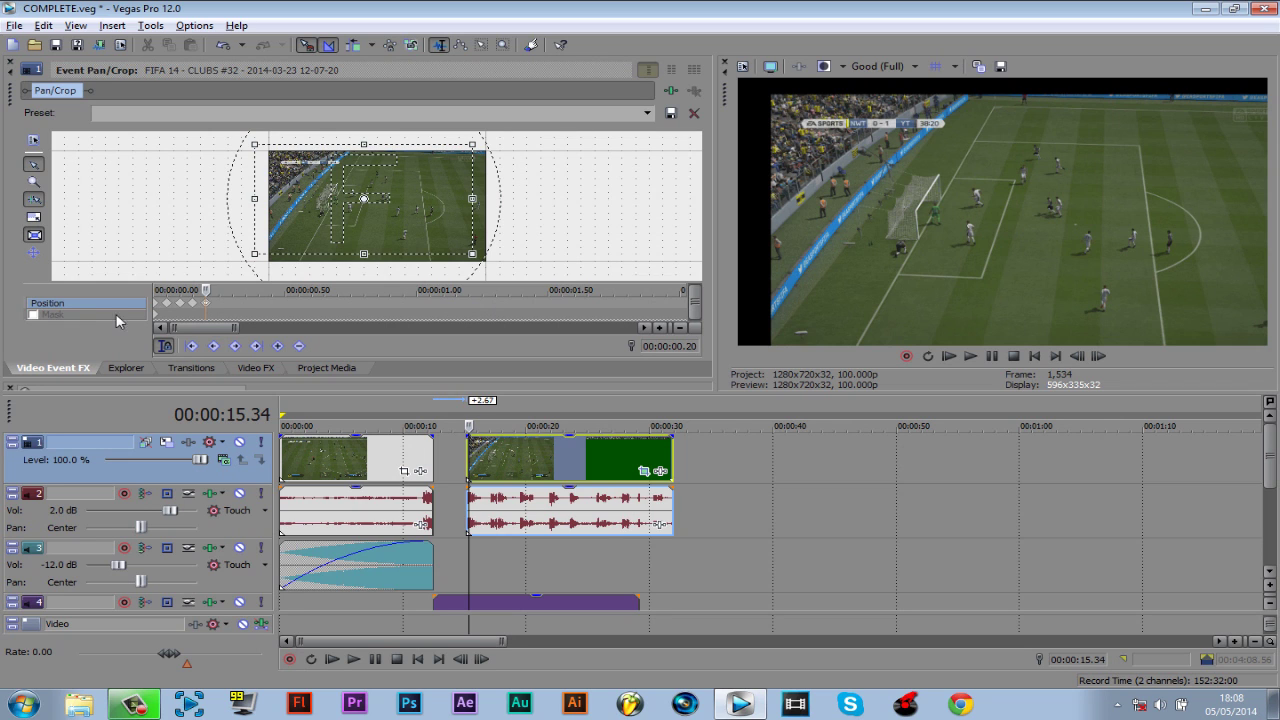
pyautogui.click(170, 305)
pyautogui.doubleClick(186, 304)
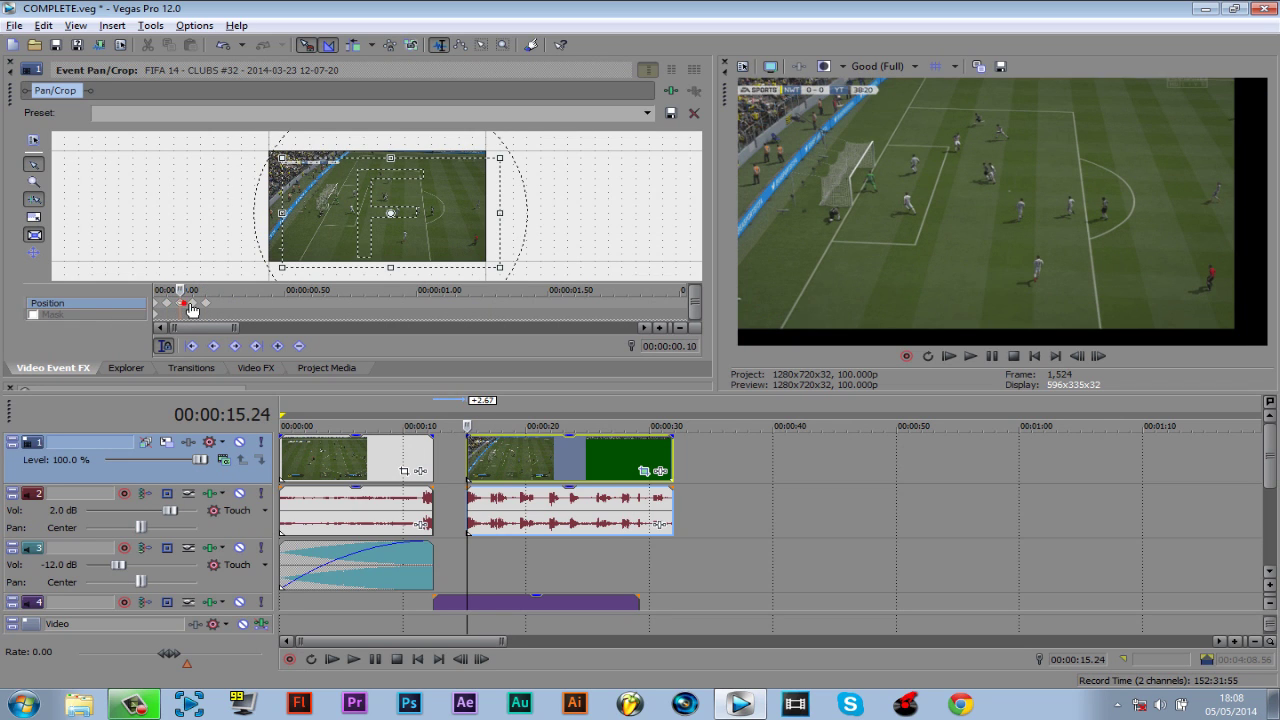
pyautogui.click(207, 303)
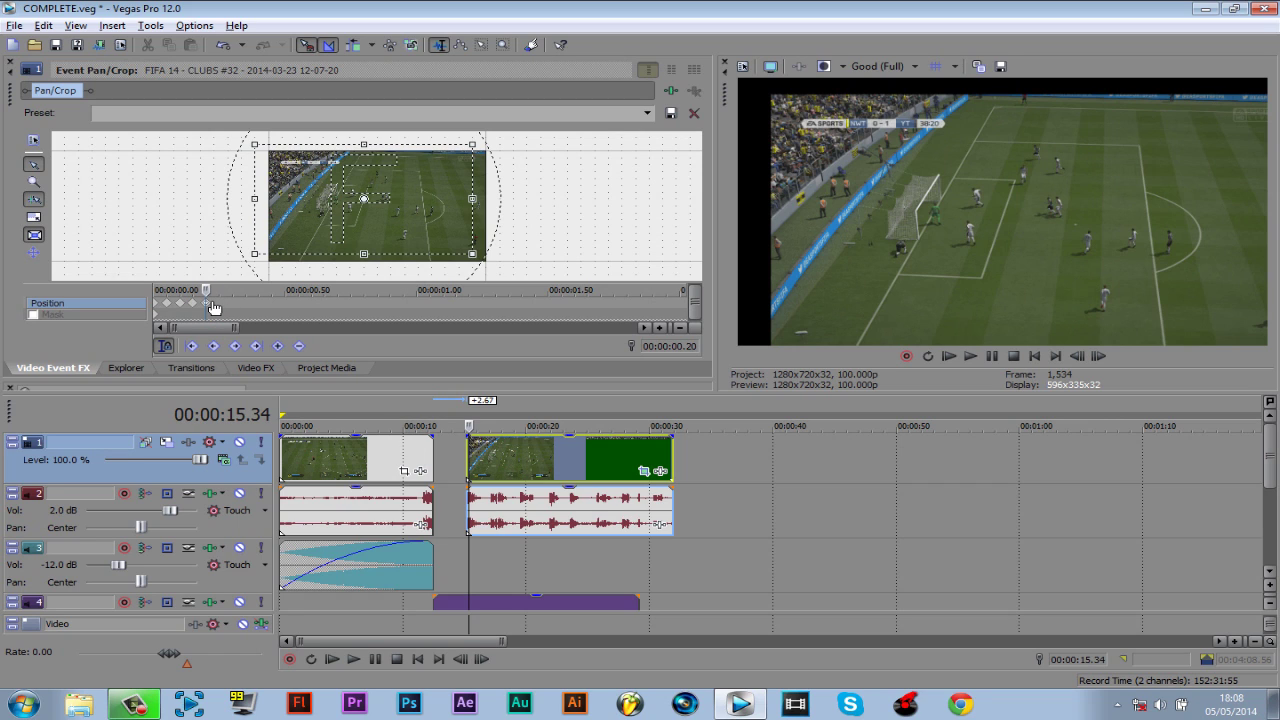
pyautogui.click(214, 303)
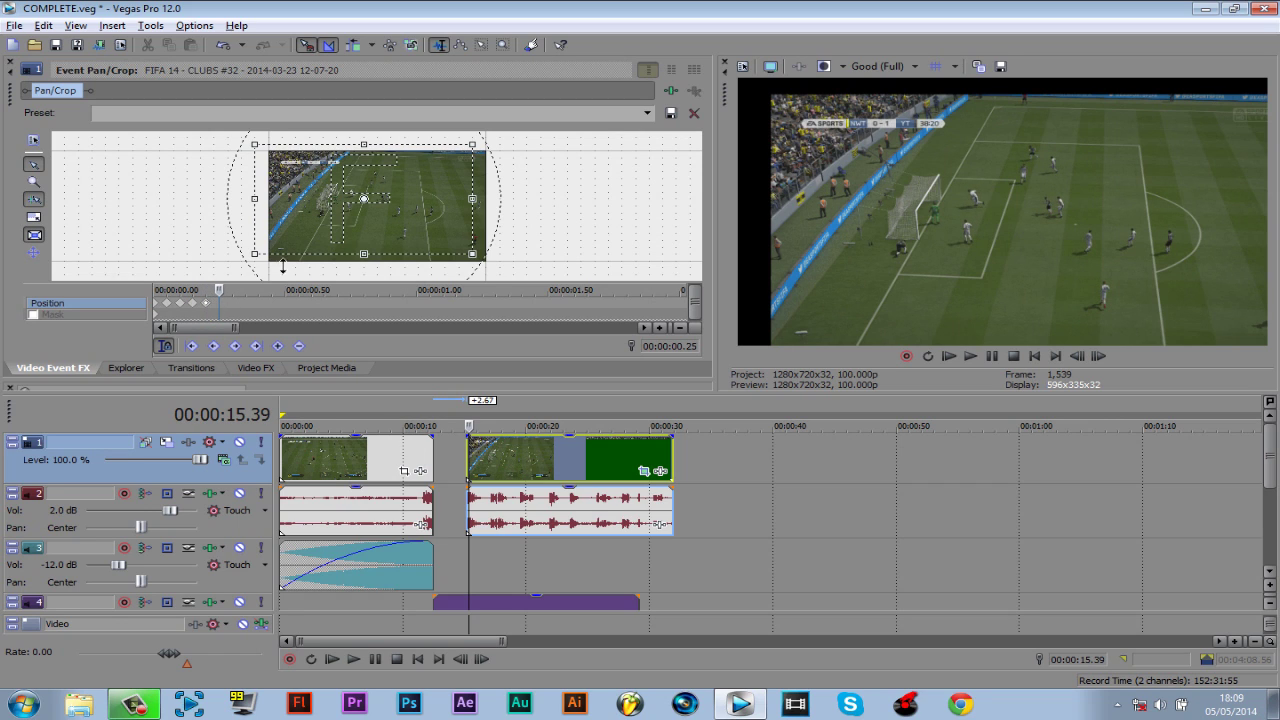
pyautogui.moveTo(283, 265); pyautogui.dragTo(310, 265)
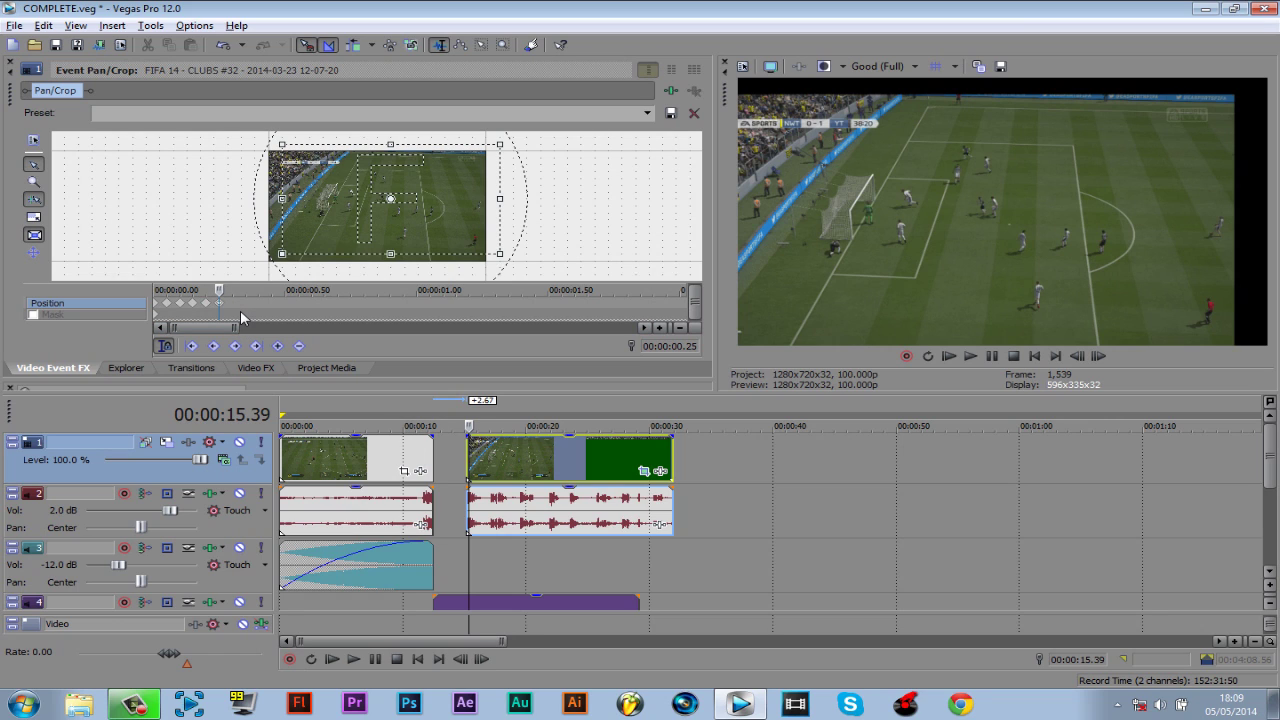
# Step forward frame by frame, nudging the framing down at 0.30 s then left, continuing toward 1.00 s.
pyautogui.press('Right')
pyautogui.press('Right')
pyautogui.press('Right')
pyautogui.press('Right')
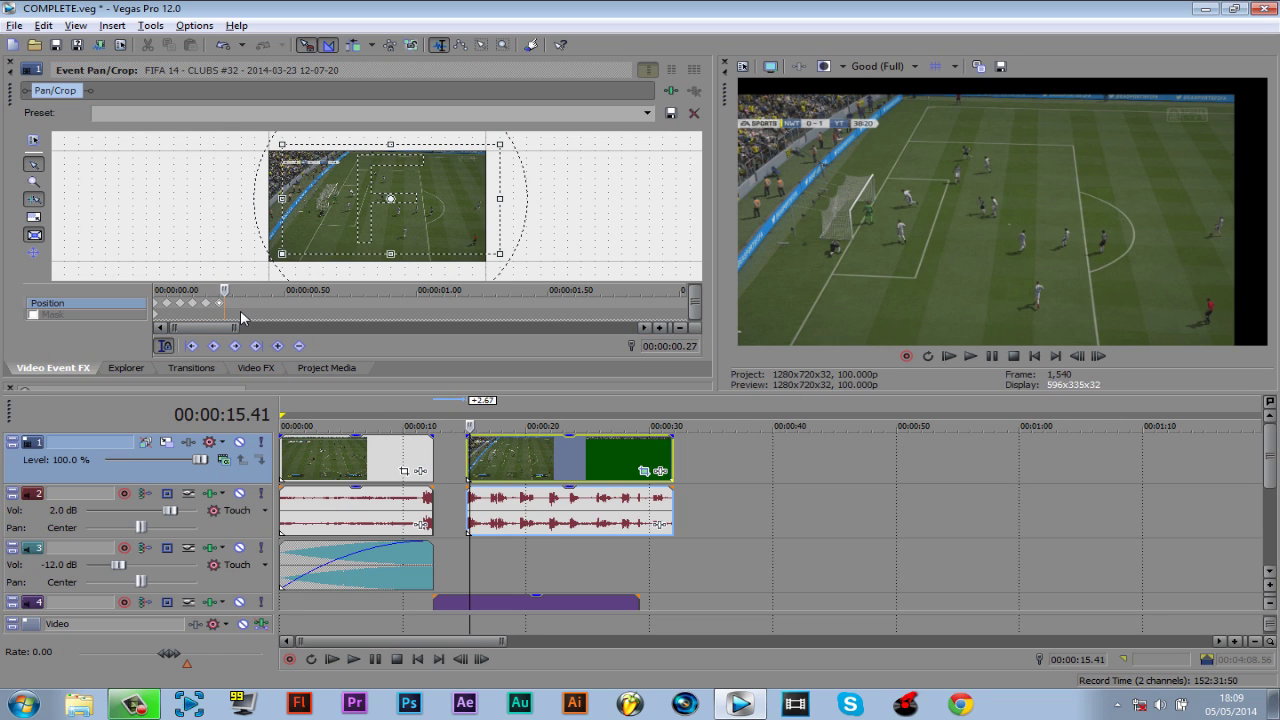
pyautogui.press('Right')
pyautogui.moveTo(470, 248); pyautogui.dragTo(470, 262)
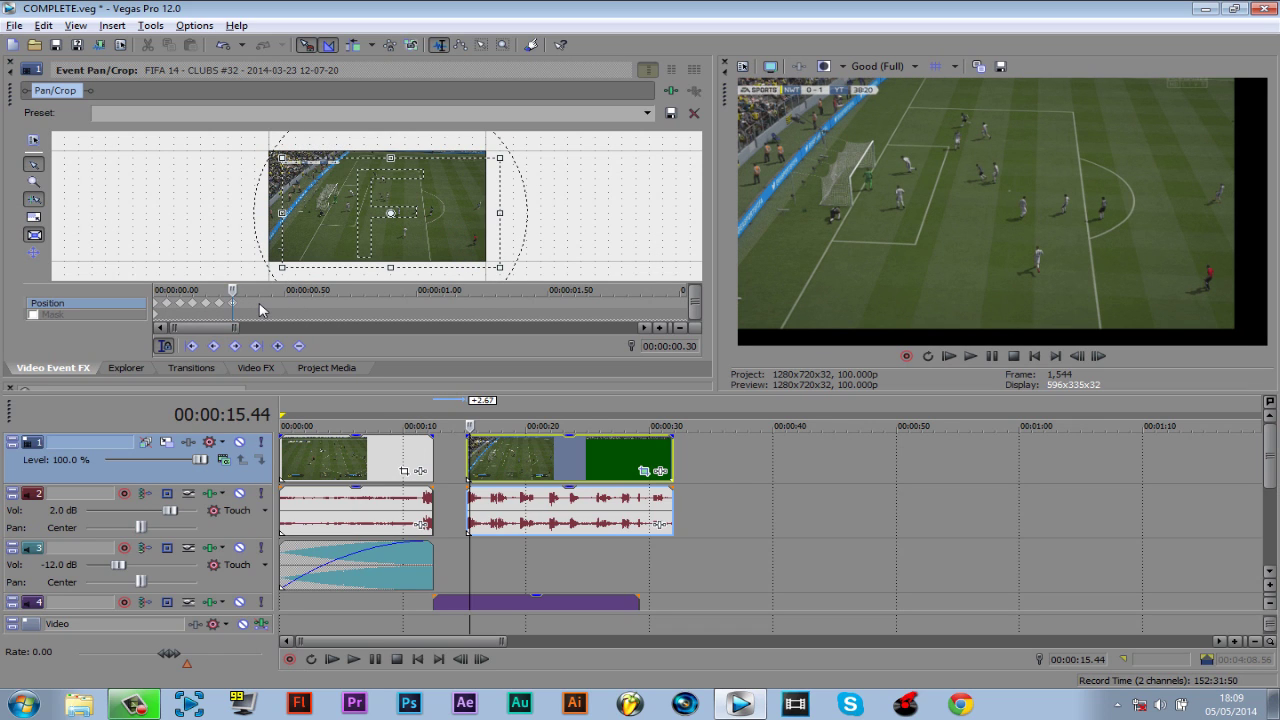
pyautogui.press('Right')
pyautogui.press('Right')
pyautogui.press('Right')
pyautogui.press('Right')
pyautogui.press('Right')
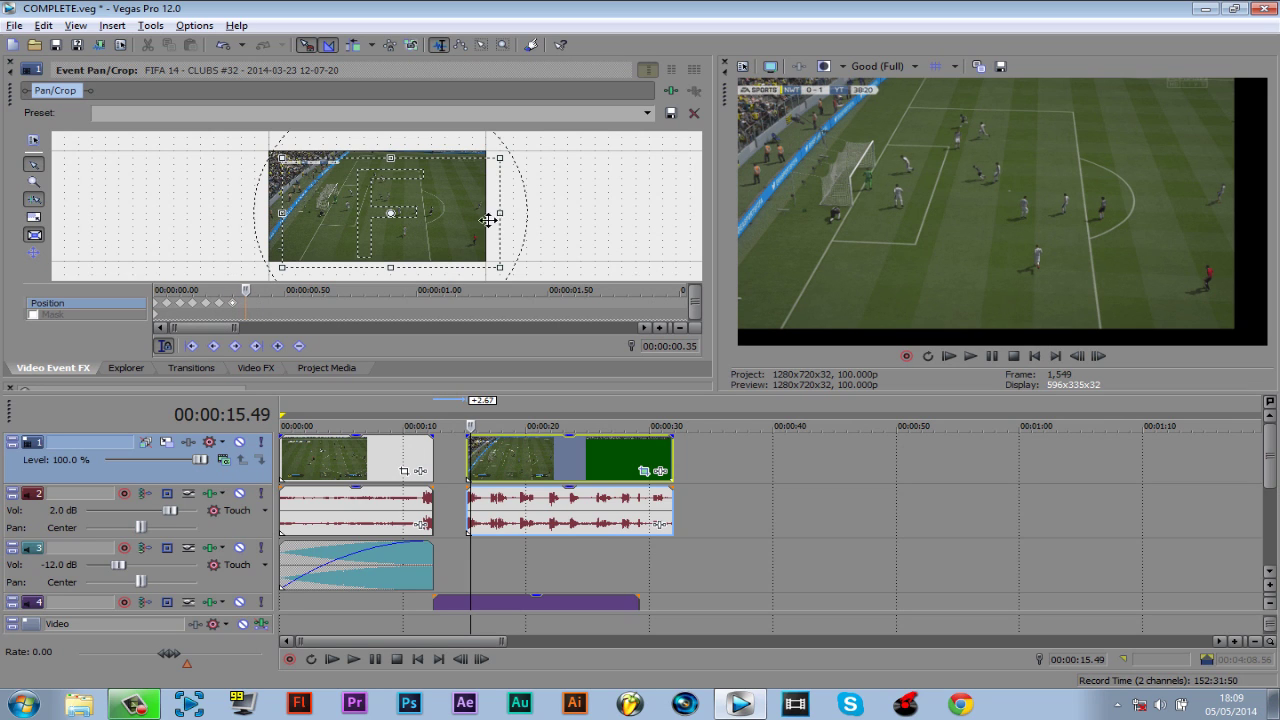
pyautogui.moveTo(470, 248); pyautogui.dragTo(436, 221)
pyautogui.click(235, 346)
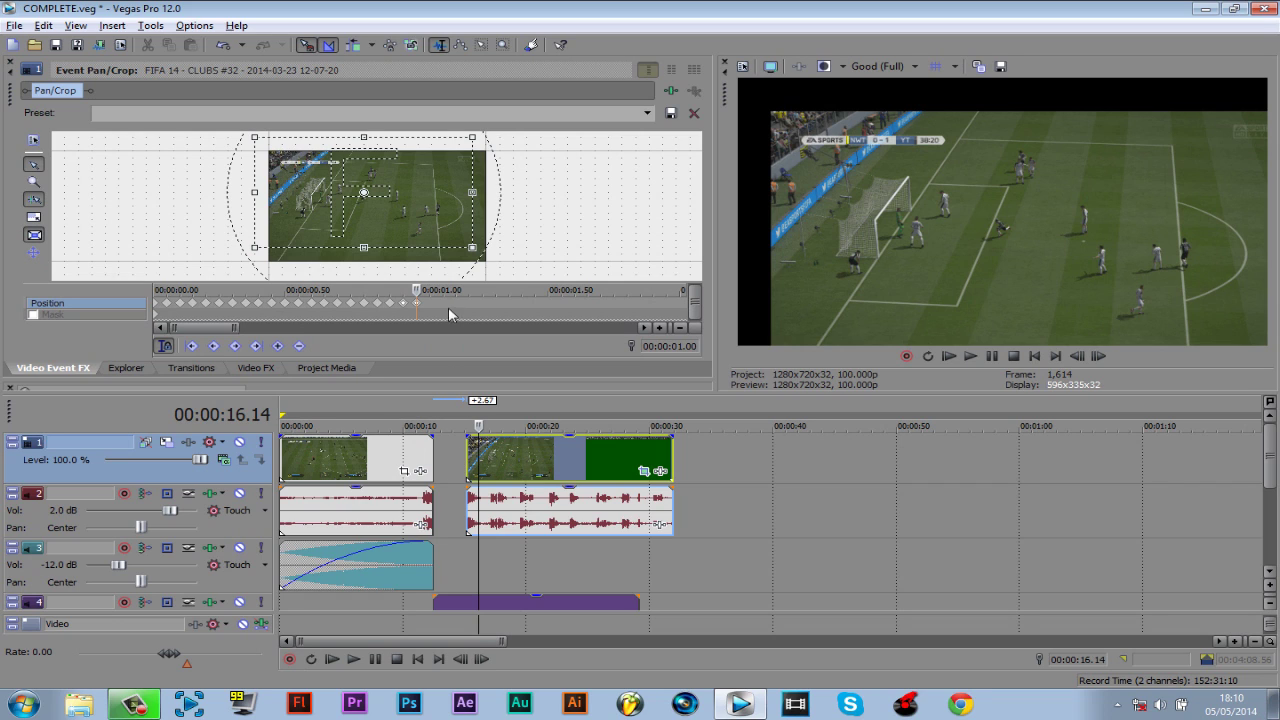
pyautogui.scroll(5, 460, 306)
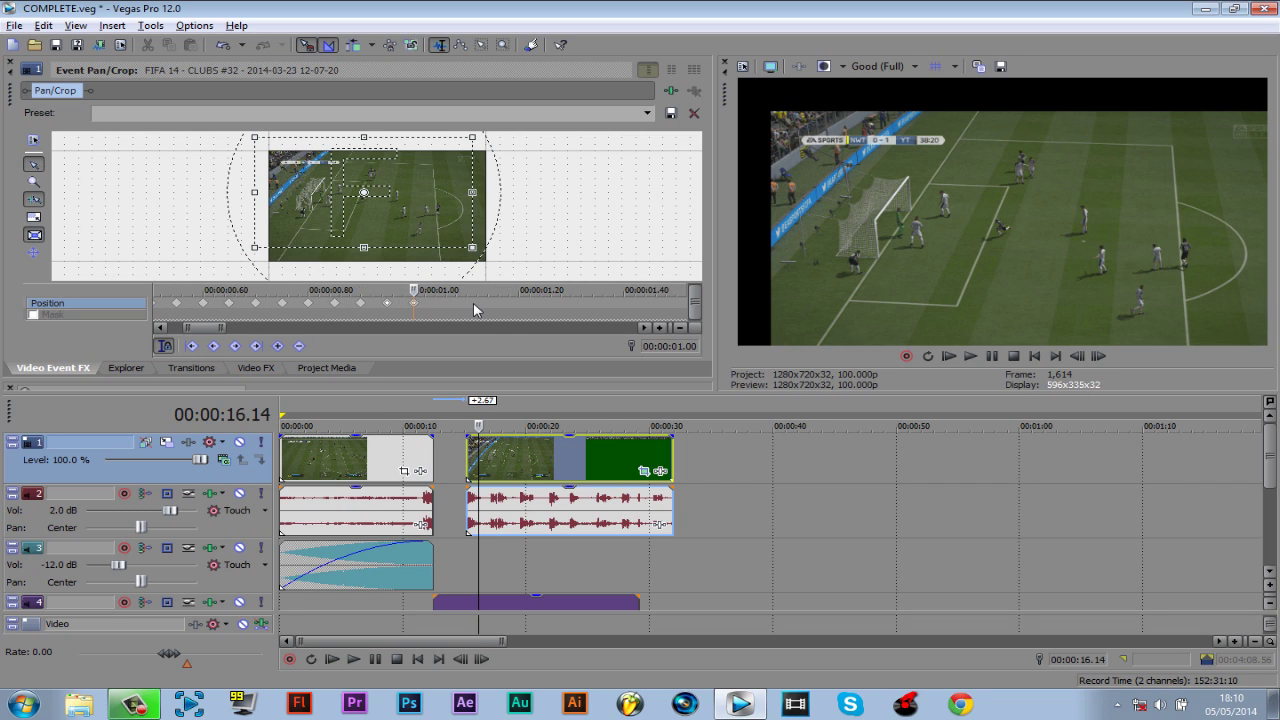
pyautogui.scroll(1, 440, 304)
pyautogui.scroll(1, 420, 313)
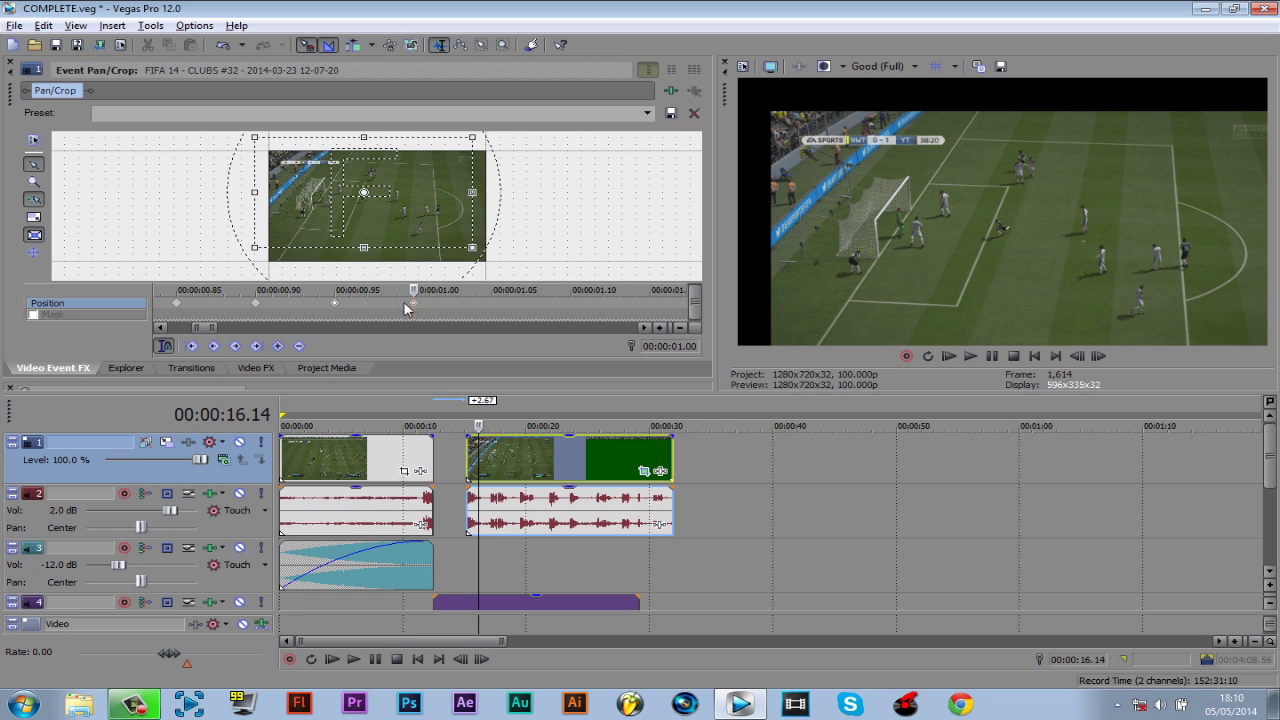
pyautogui.scroll(-8, 428, 311)
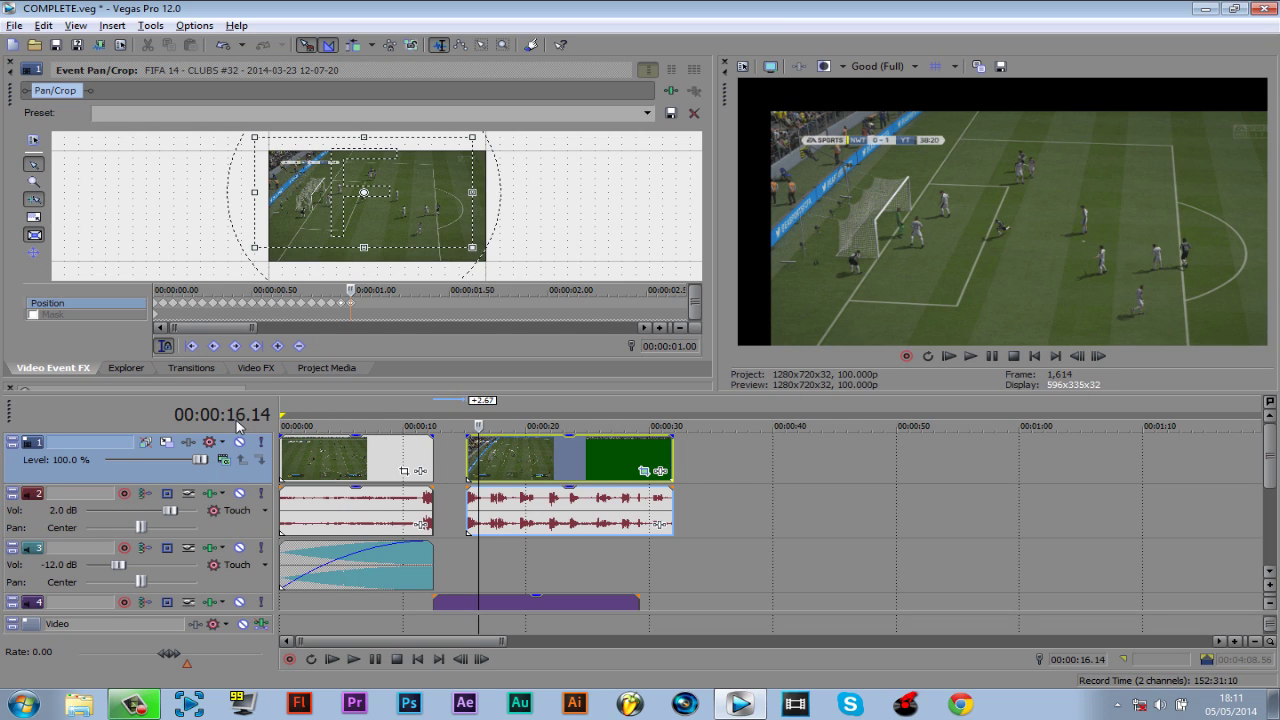
pyautogui.click(480, 472)
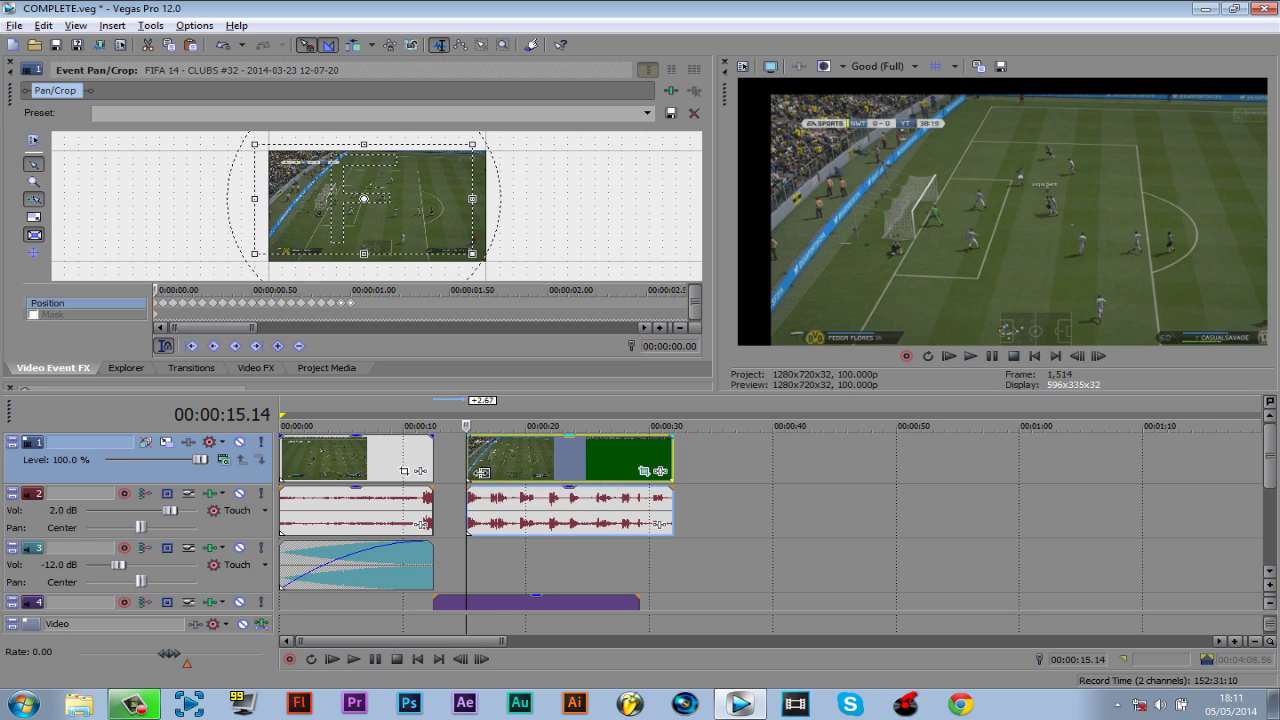
pyautogui.click(352, 305)
pyautogui.click(478, 492)
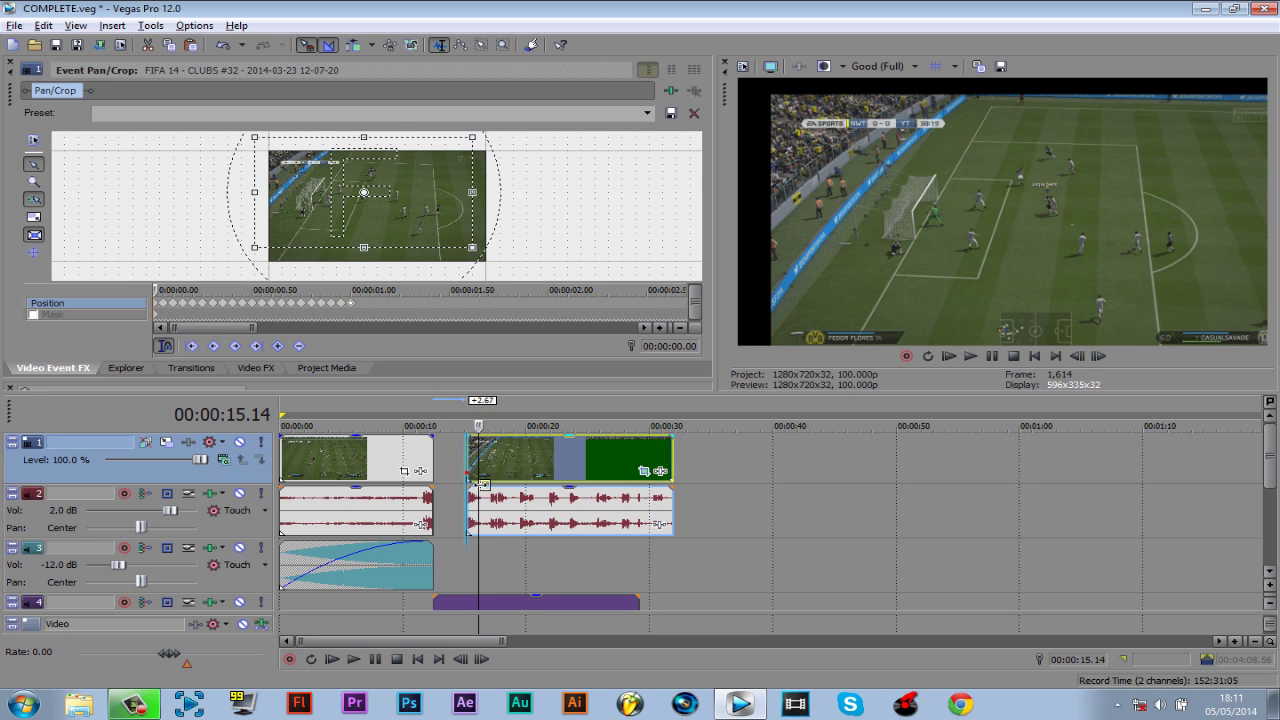
pyautogui.click(352, 305)
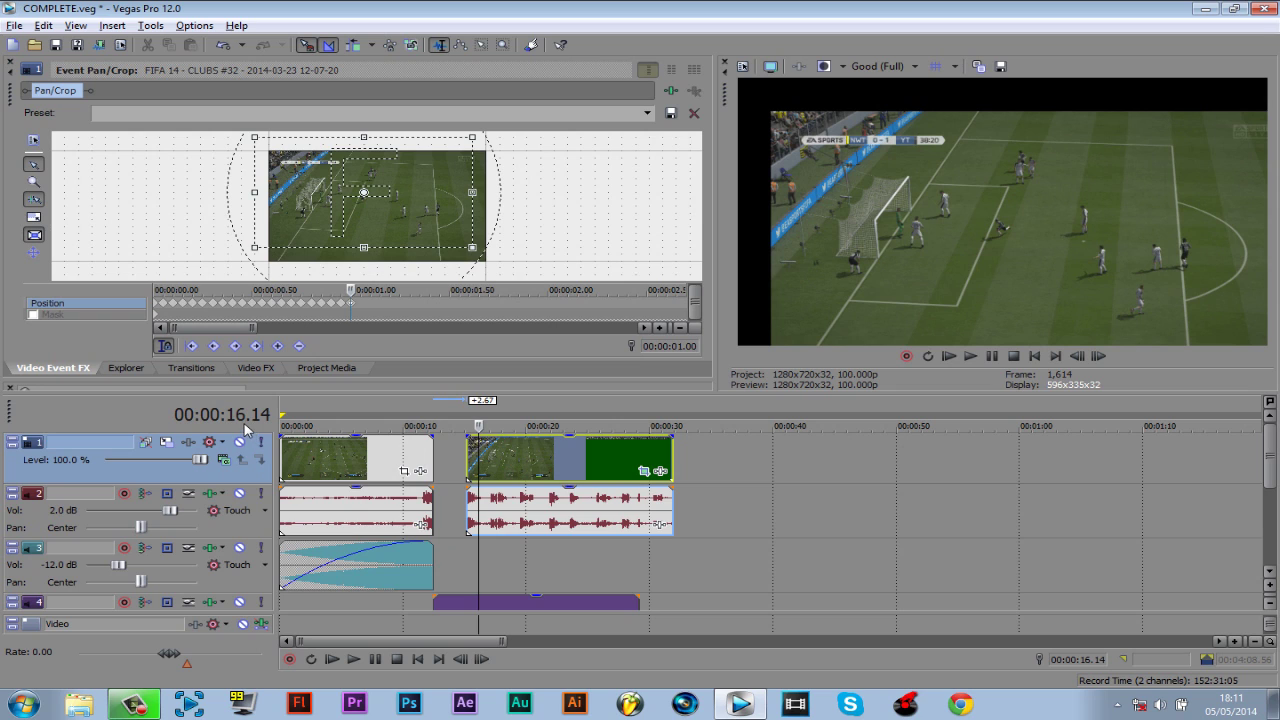
pyautogui.click(460, 470)
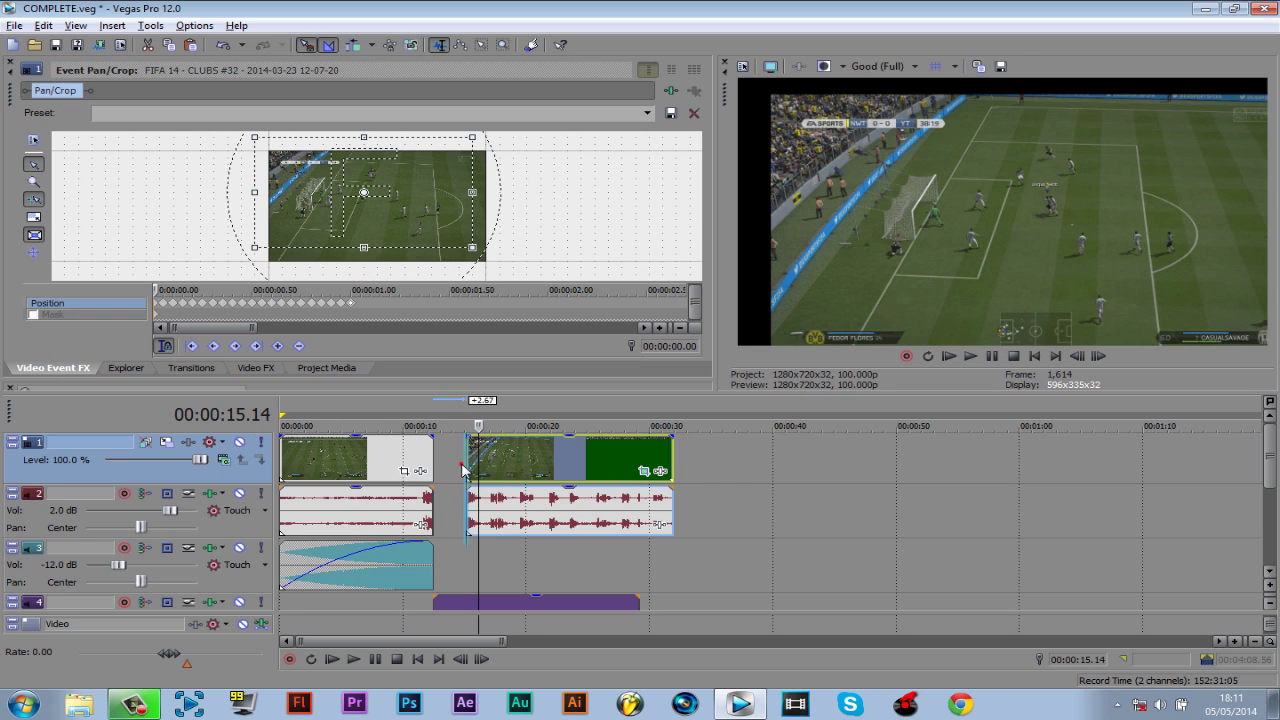
pyautogui.click(993, 357)
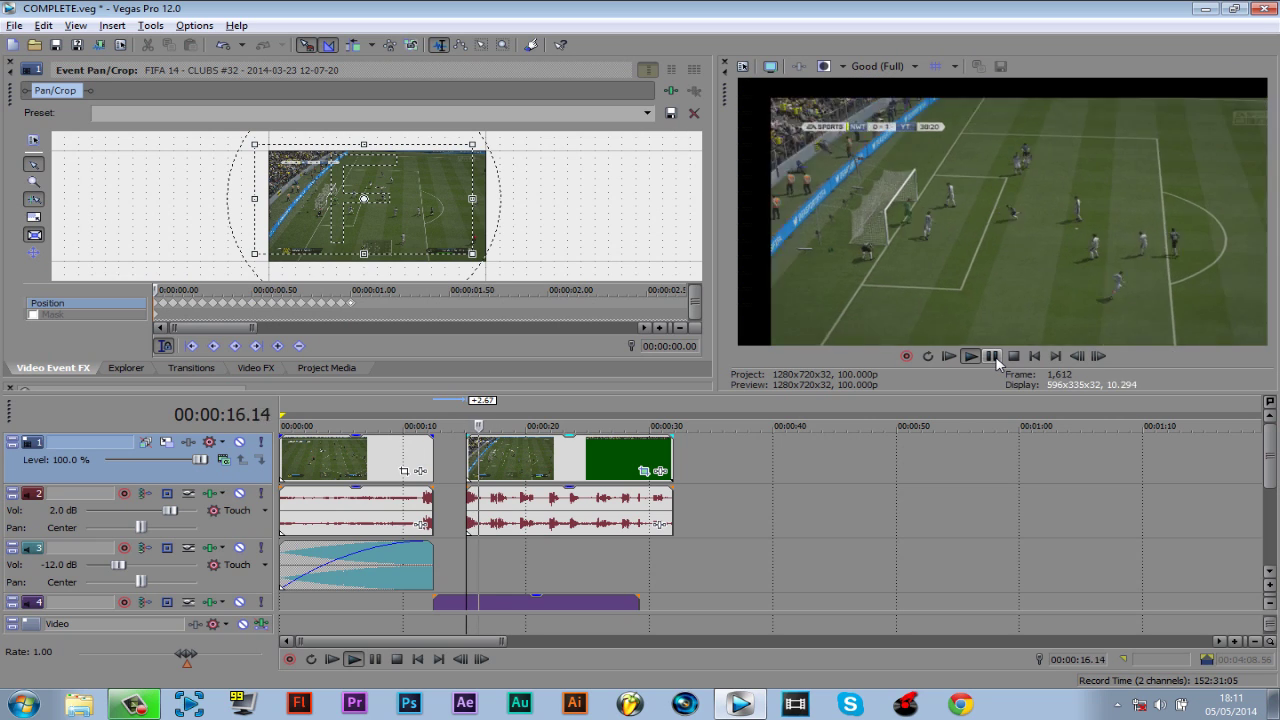
pyautogui.click(993, 357)
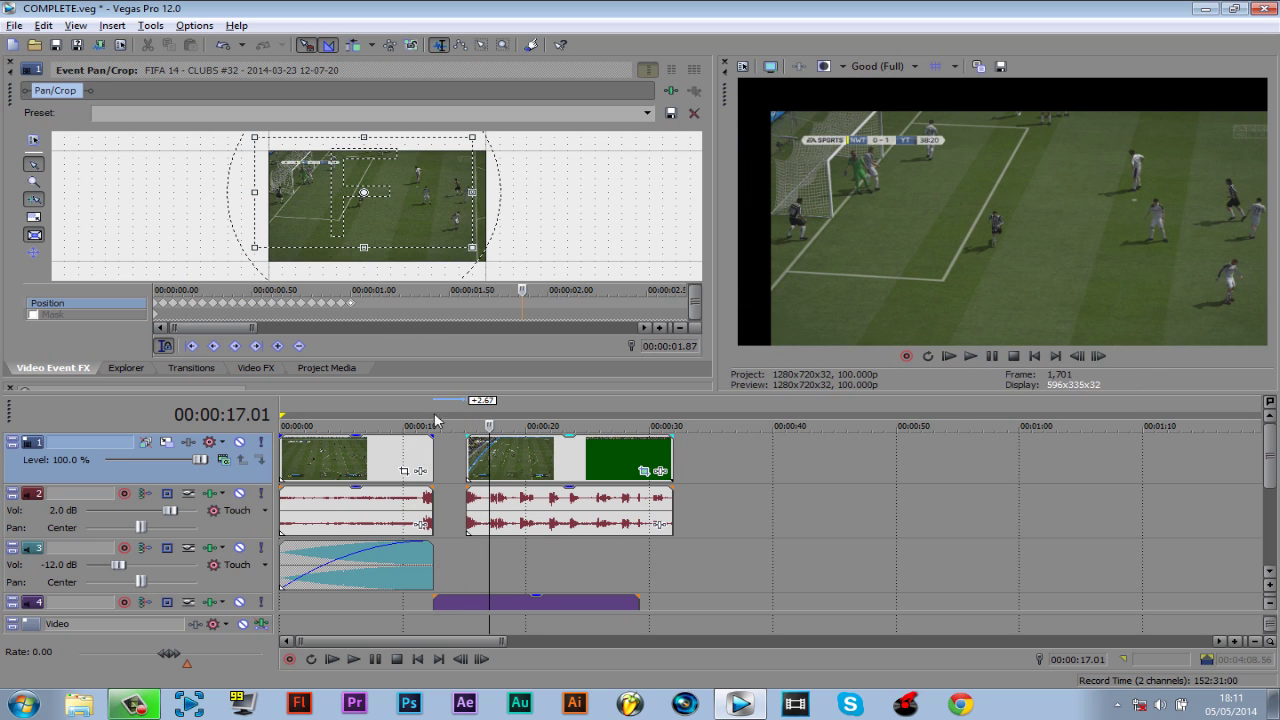
pyautogui.click(357, 306)
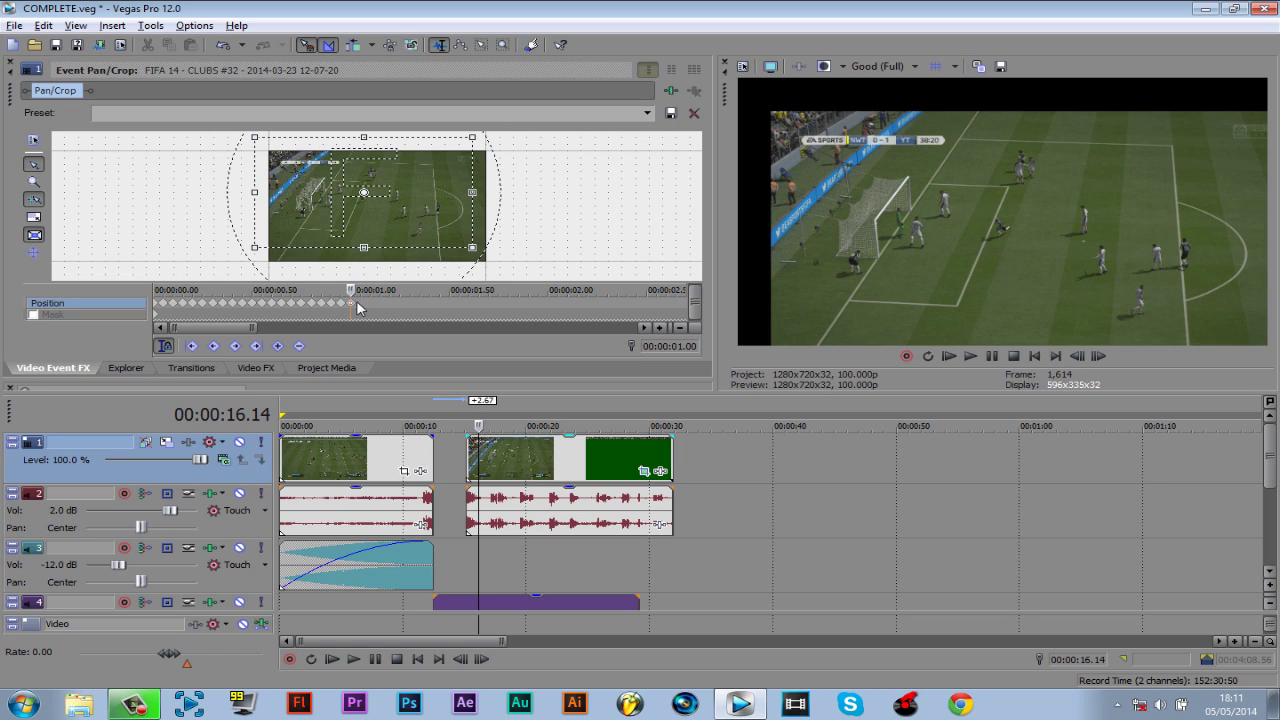
# Step to 00:00:01.05 and Restore the crop frame to its full default view.
pyautogui.hotkey('alt', 'Right')
pyautogui.hotkey('alt', 'Right')
pyautogui.hotkey('alt', 'Right')
pyautogui.hotkey('alt', 'Right')
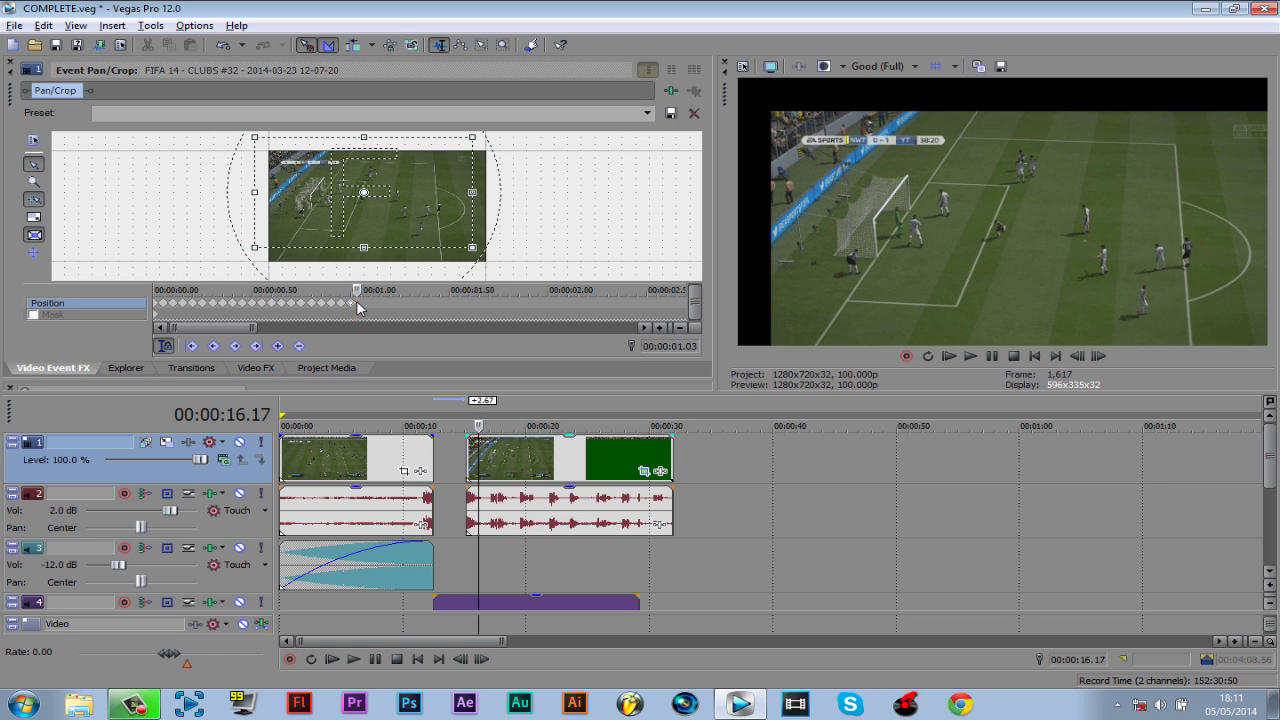
pyautogui.rightClick(398, 243)
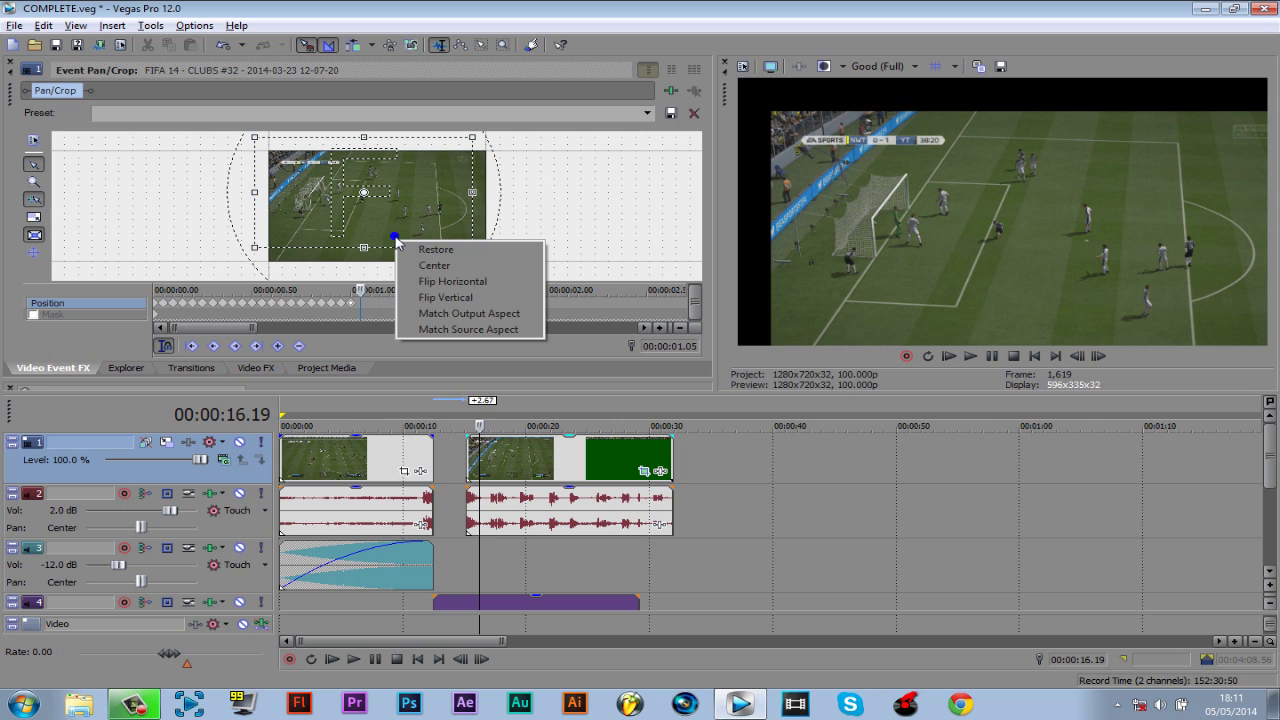
pyautogui.click(420, 251)
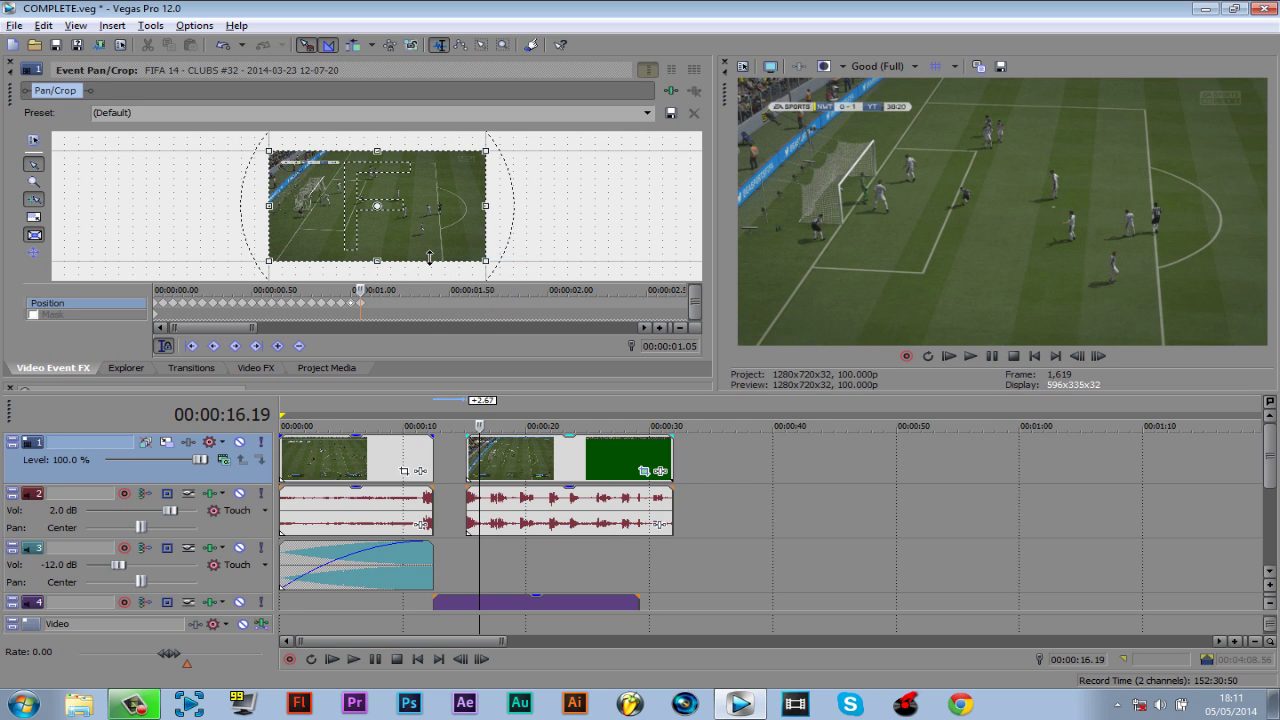
# Drag the second clip flush against the first and play through the cut to preview the shake.
pyautogui.click(493, 463)
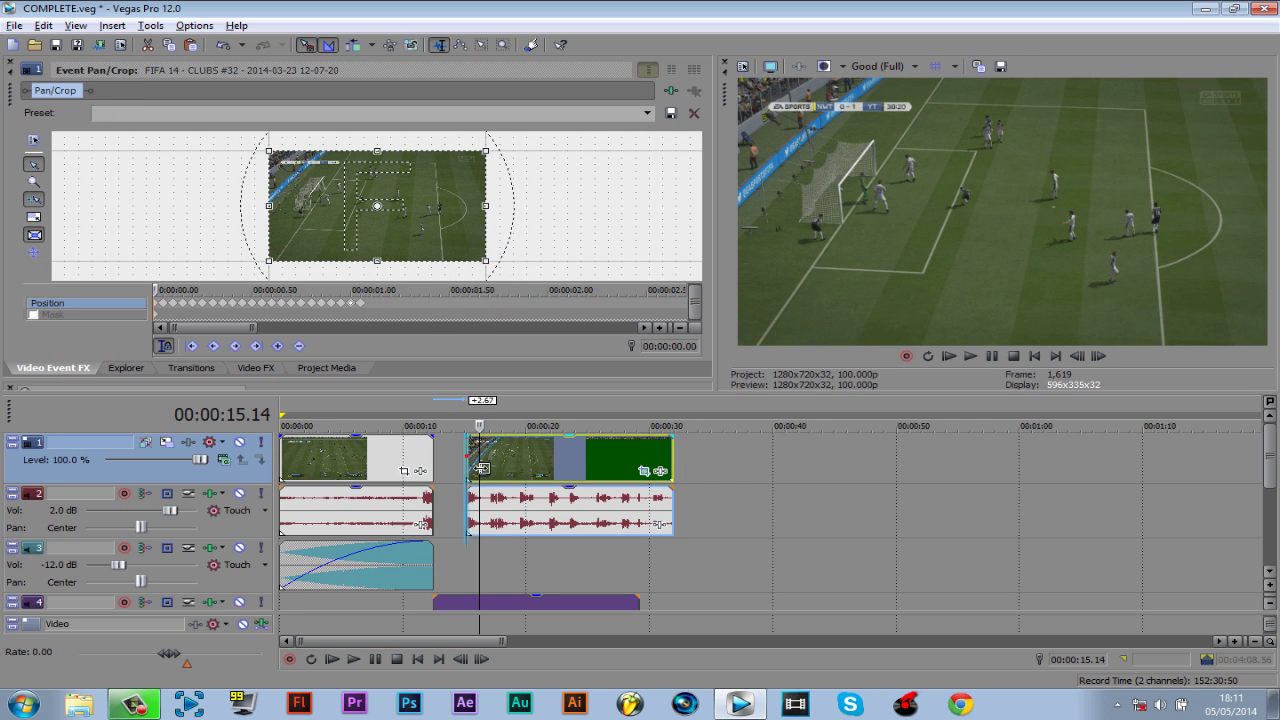
pyautogui.moveTo(493, 463); pyautogui.dragTo(481, 468)
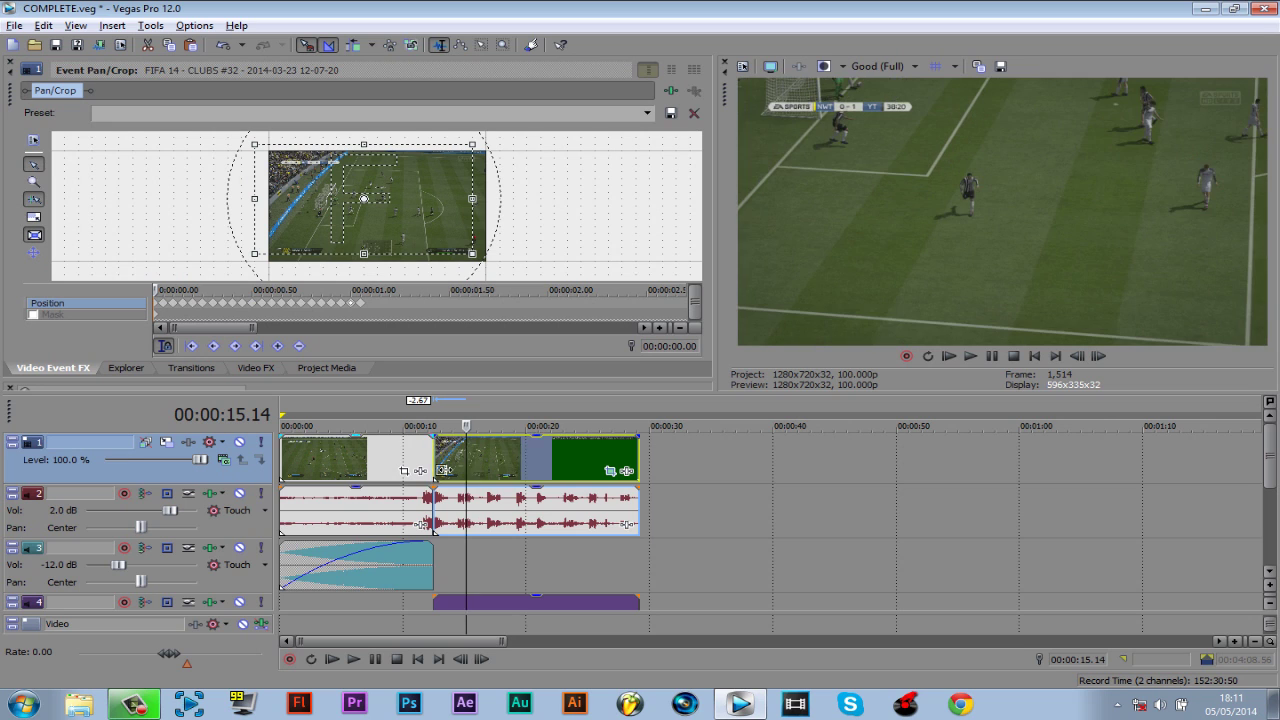
pyautogui.click(432, 462)
pyautogui.press('space')
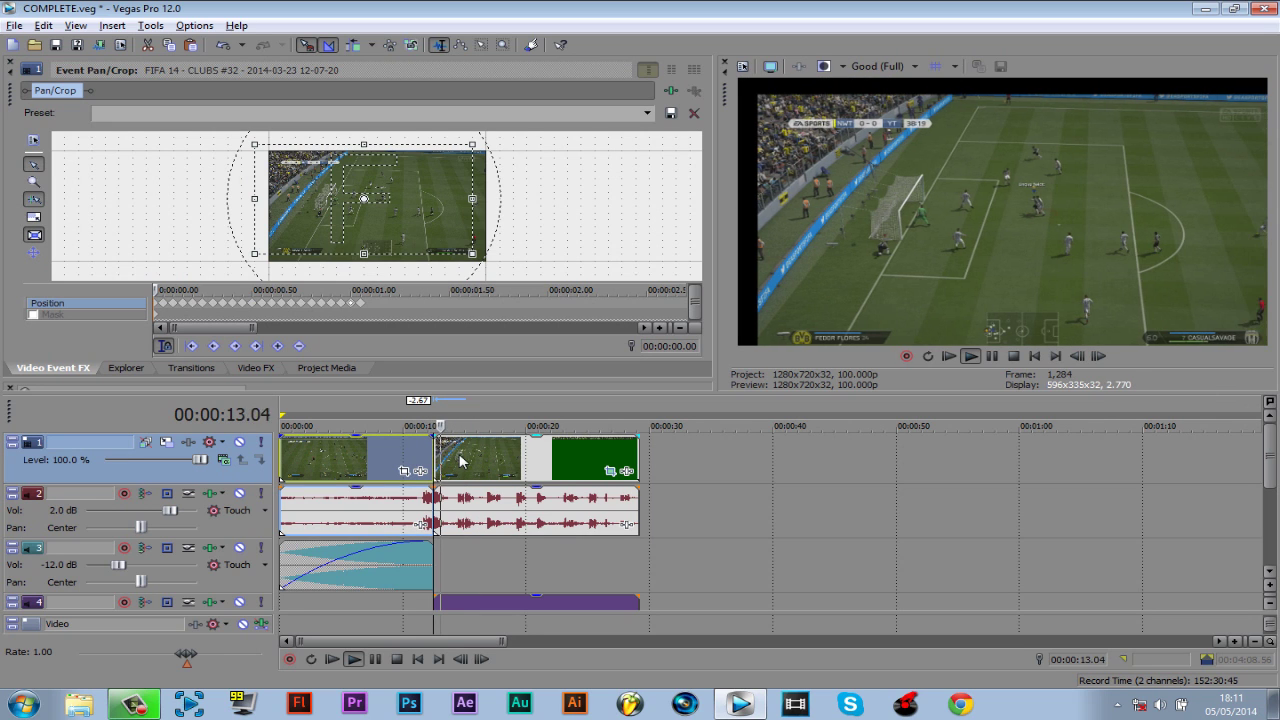
pyautogui.click(991, 356)
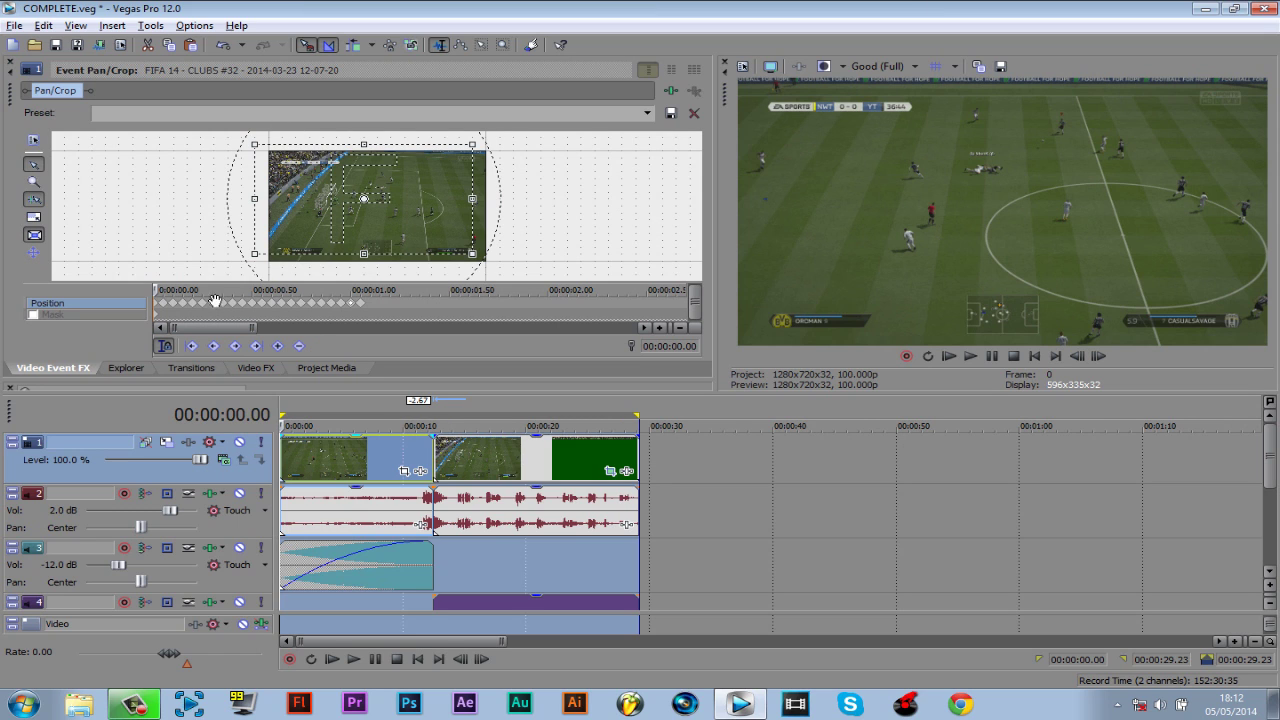
# At the clip boundary, nudge the crop frame around, then Restore it to the full default view.
pyautogui.click(434, 462)
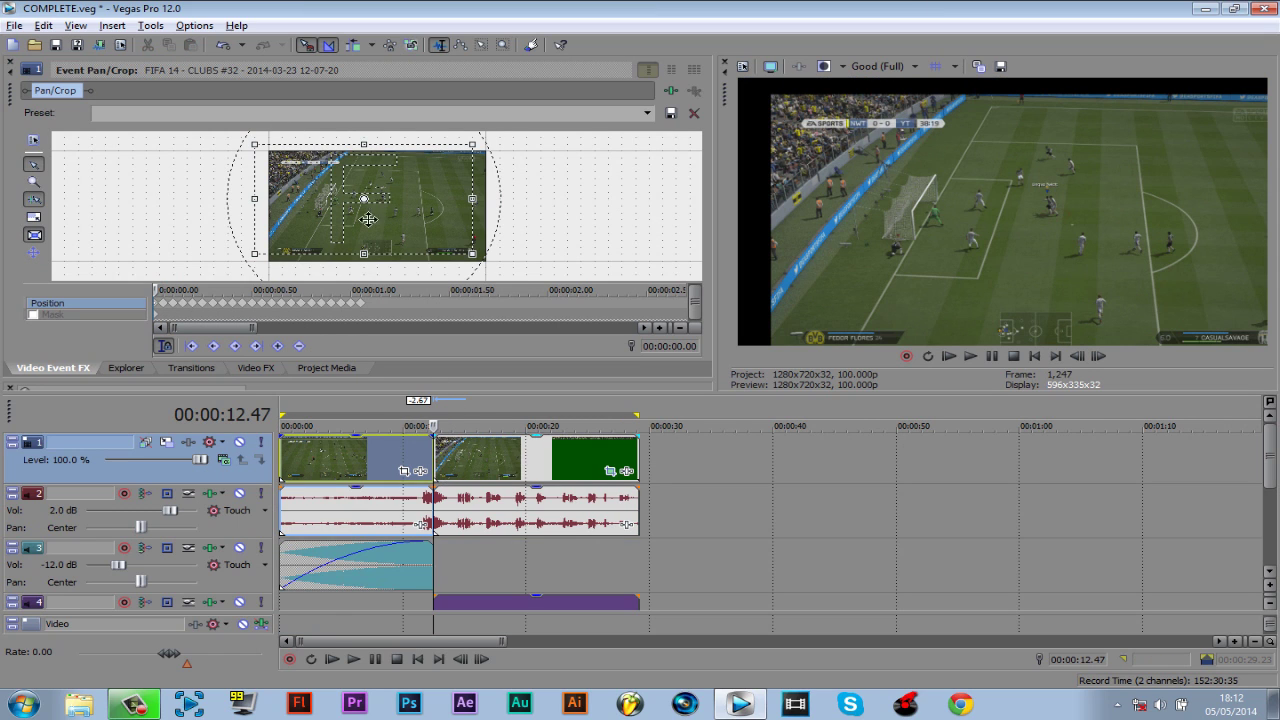
pyautogui.moveTo(392, 214)
pyautogui.mouseDown()
pyautogui.moveTo(376, 202)
pyautogui.moveTo(396, 213)
pyautogui.mouseUp()
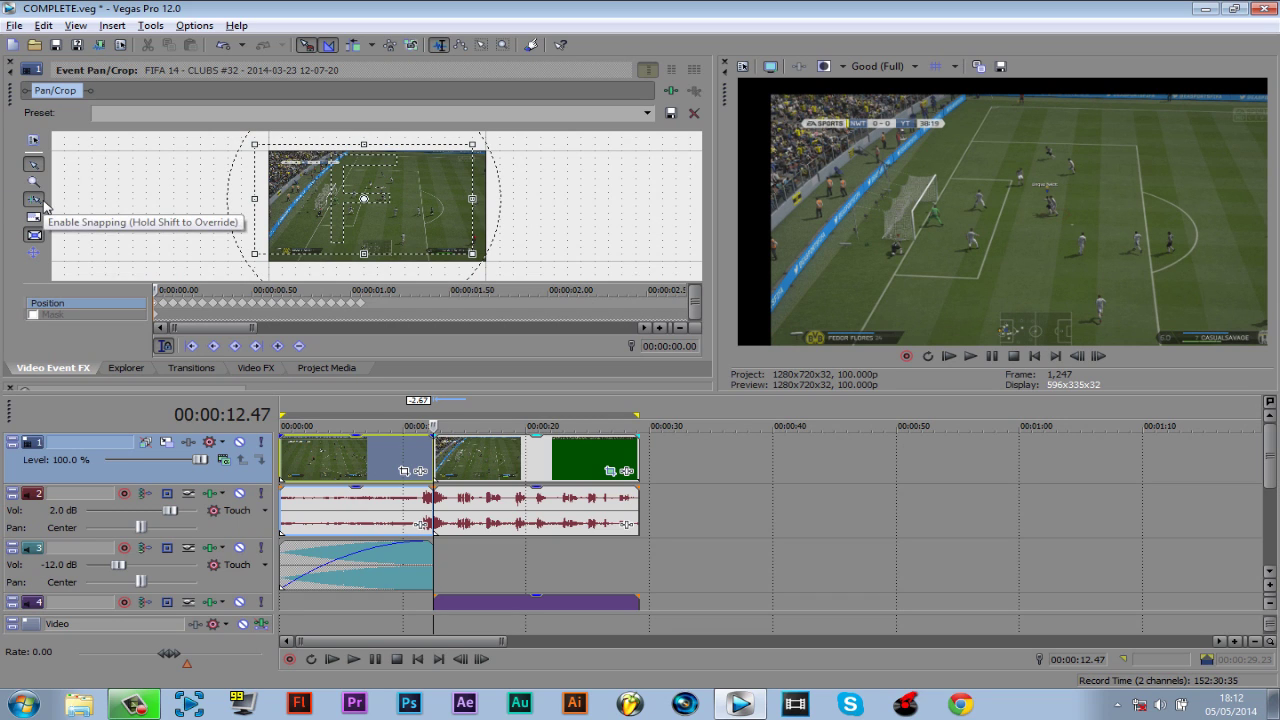
pyautogui.moveTo(444, 241)
pyautogui.mouseDown()
pyautogui.moveTo(427, 237)
pyautogui.moveTo(432, 219)
pyautogui.mouseUp()
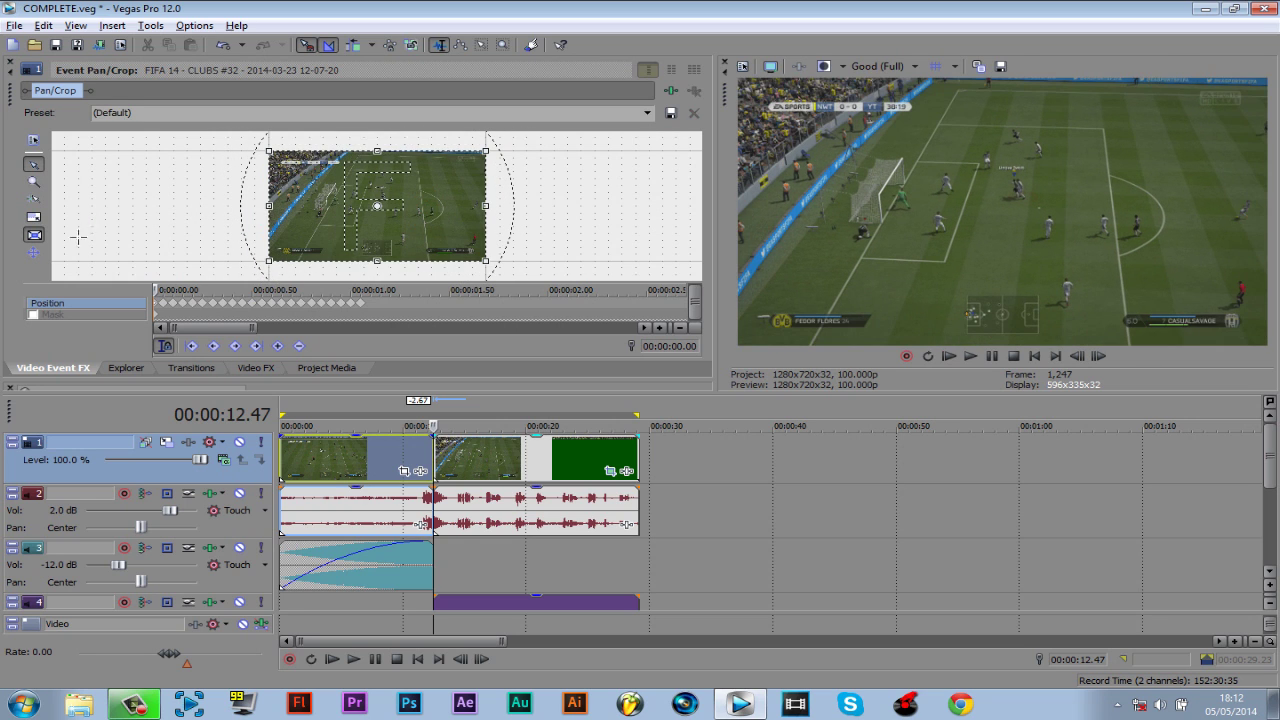
pyautogui.moveTo(443, 232)
pyautogui.mouseDown()
pyautogui.moveTo(433, 225)
pyautogui.moveTo(440, 235)
pyautogui.moveTo(465, 213)
pyautogui.moveTo(467, 229)
pyautogui.mouseUp()
pyautogui.rightClick(462, 224)
pyautogui.click(478, 234)
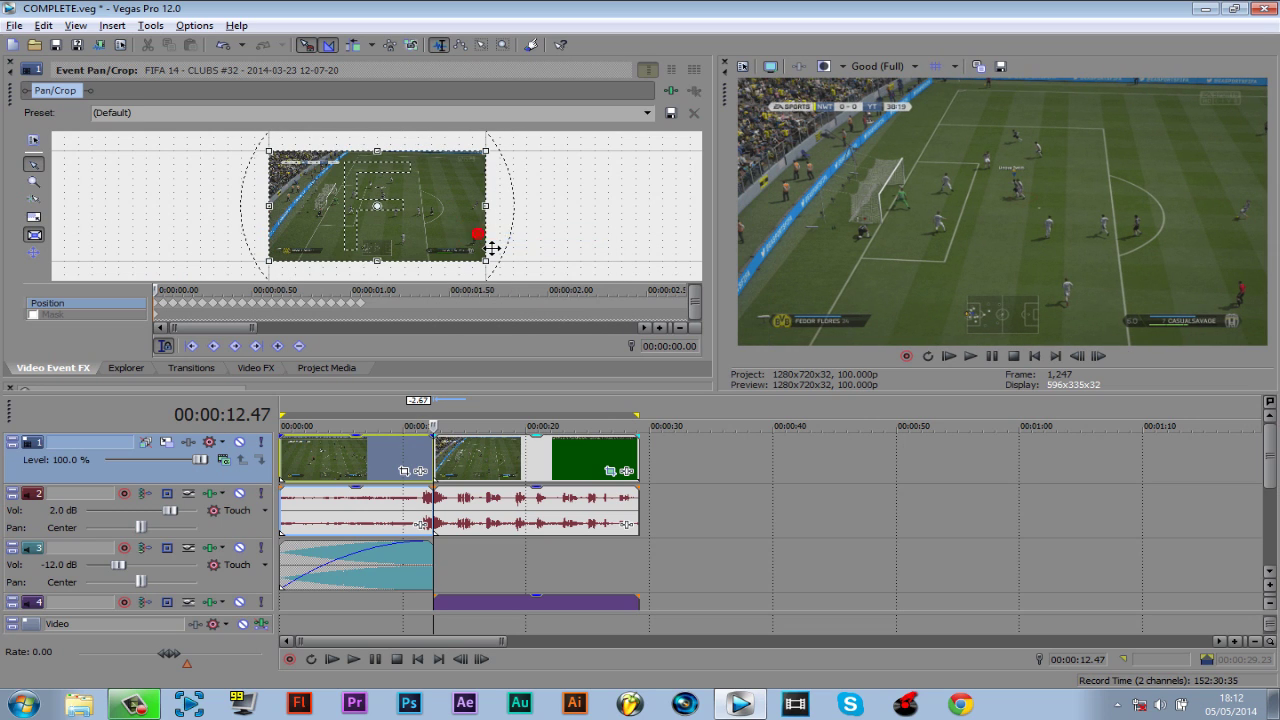